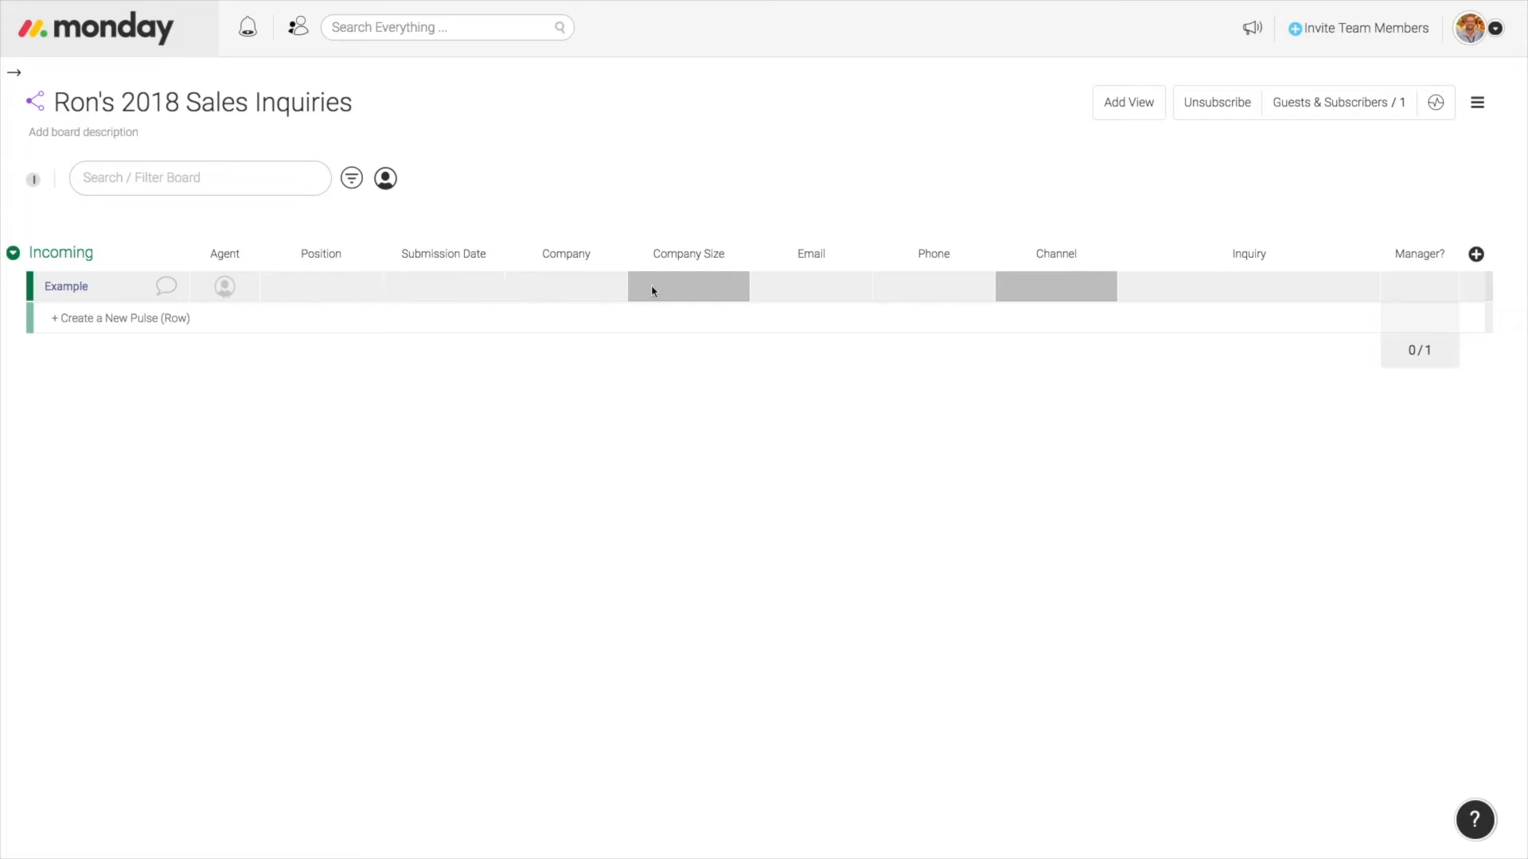
# Step: Inspect the Company Size and Channel label options and the Inquiry text cell of the Example row
pyautogui.click(686, 290)
pyautogui.click(692, 289)
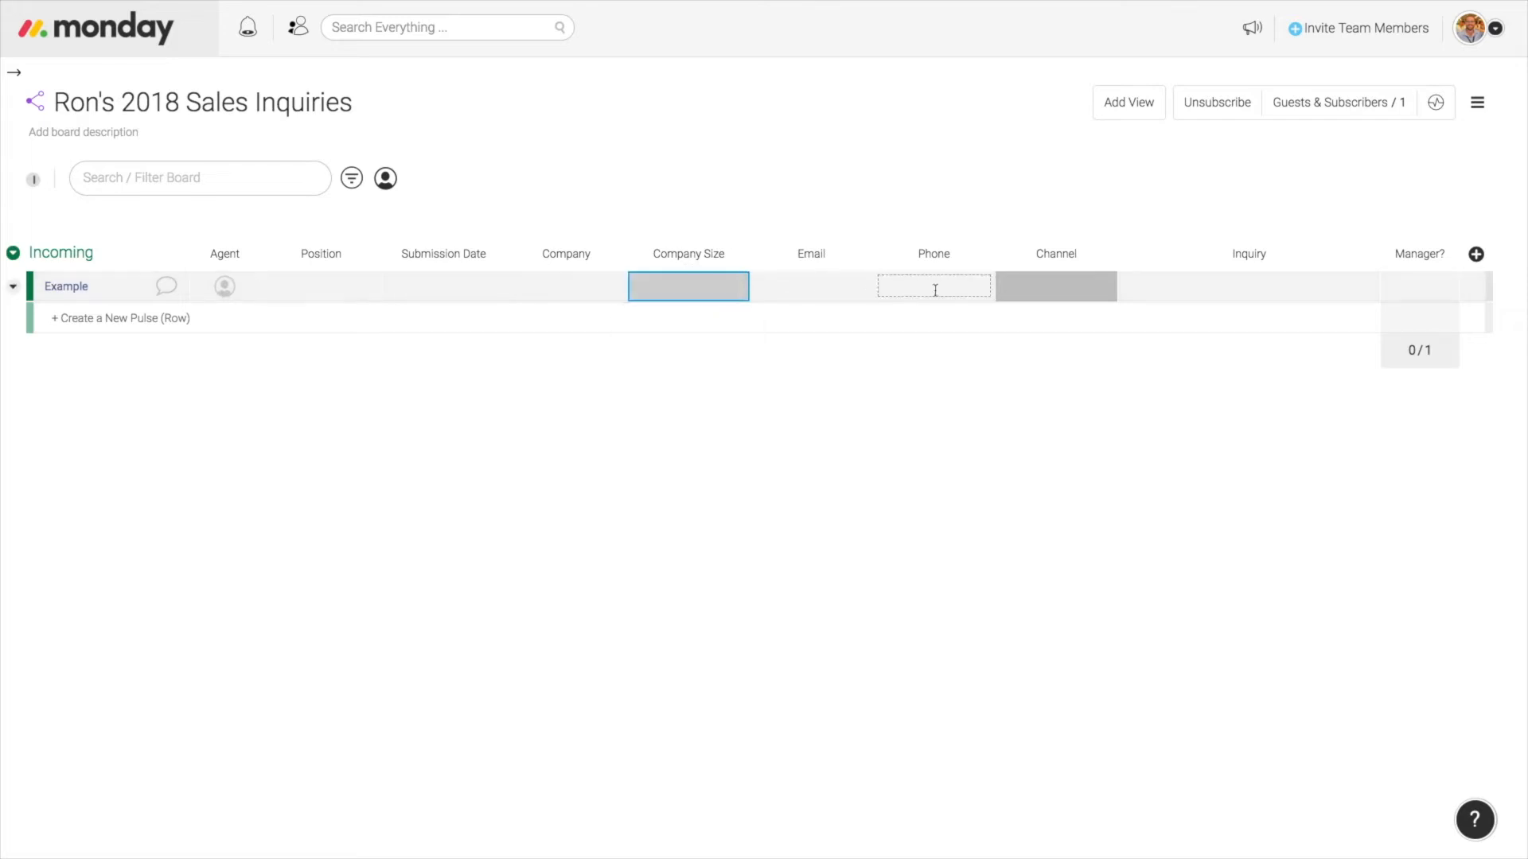
pyautogui.click(1032, 296)
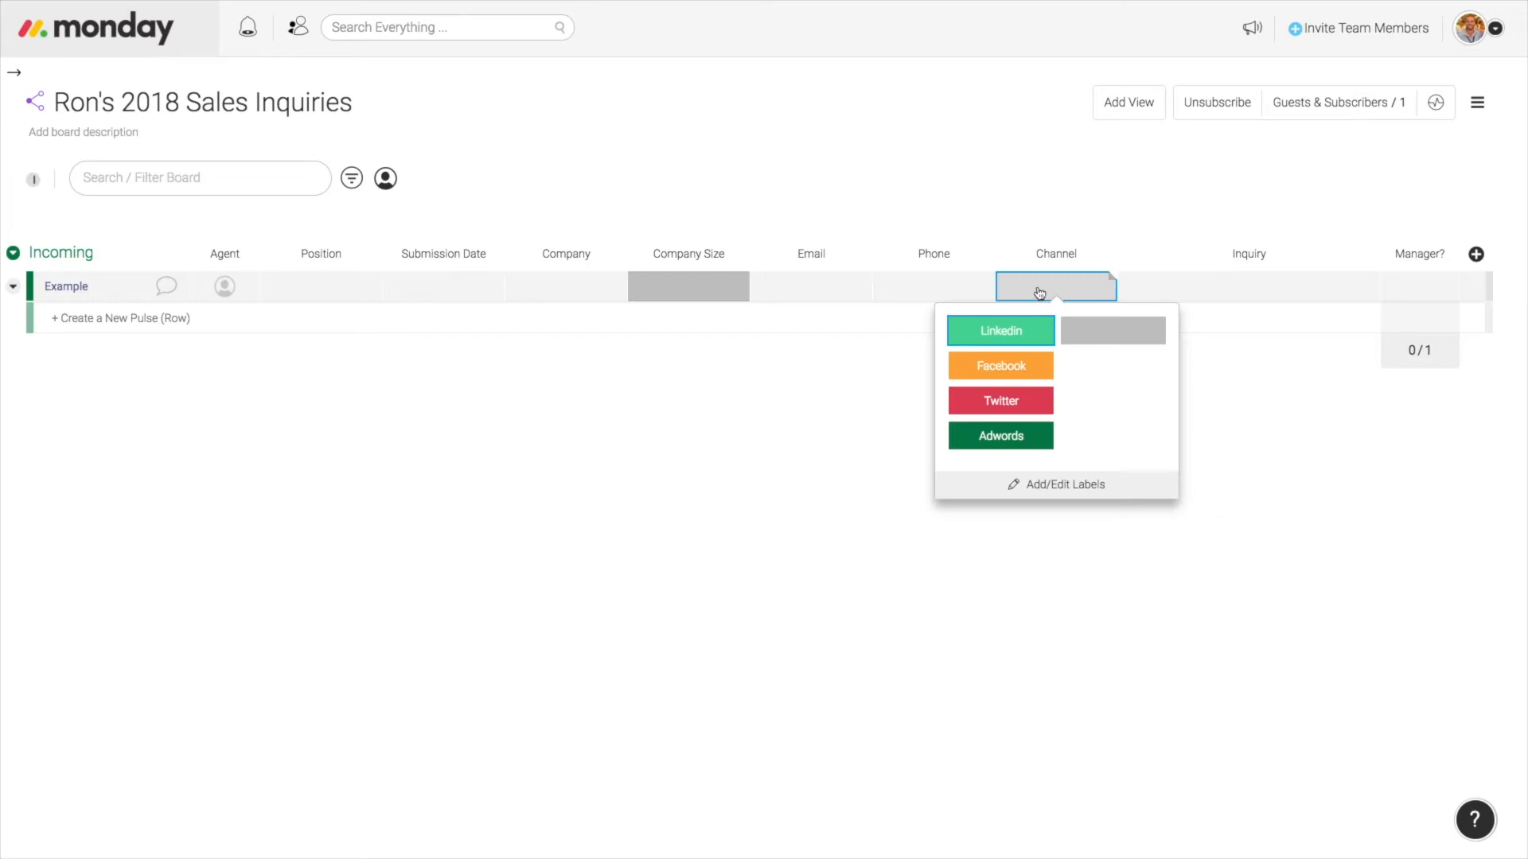
pyautogui.click(1037, 295)
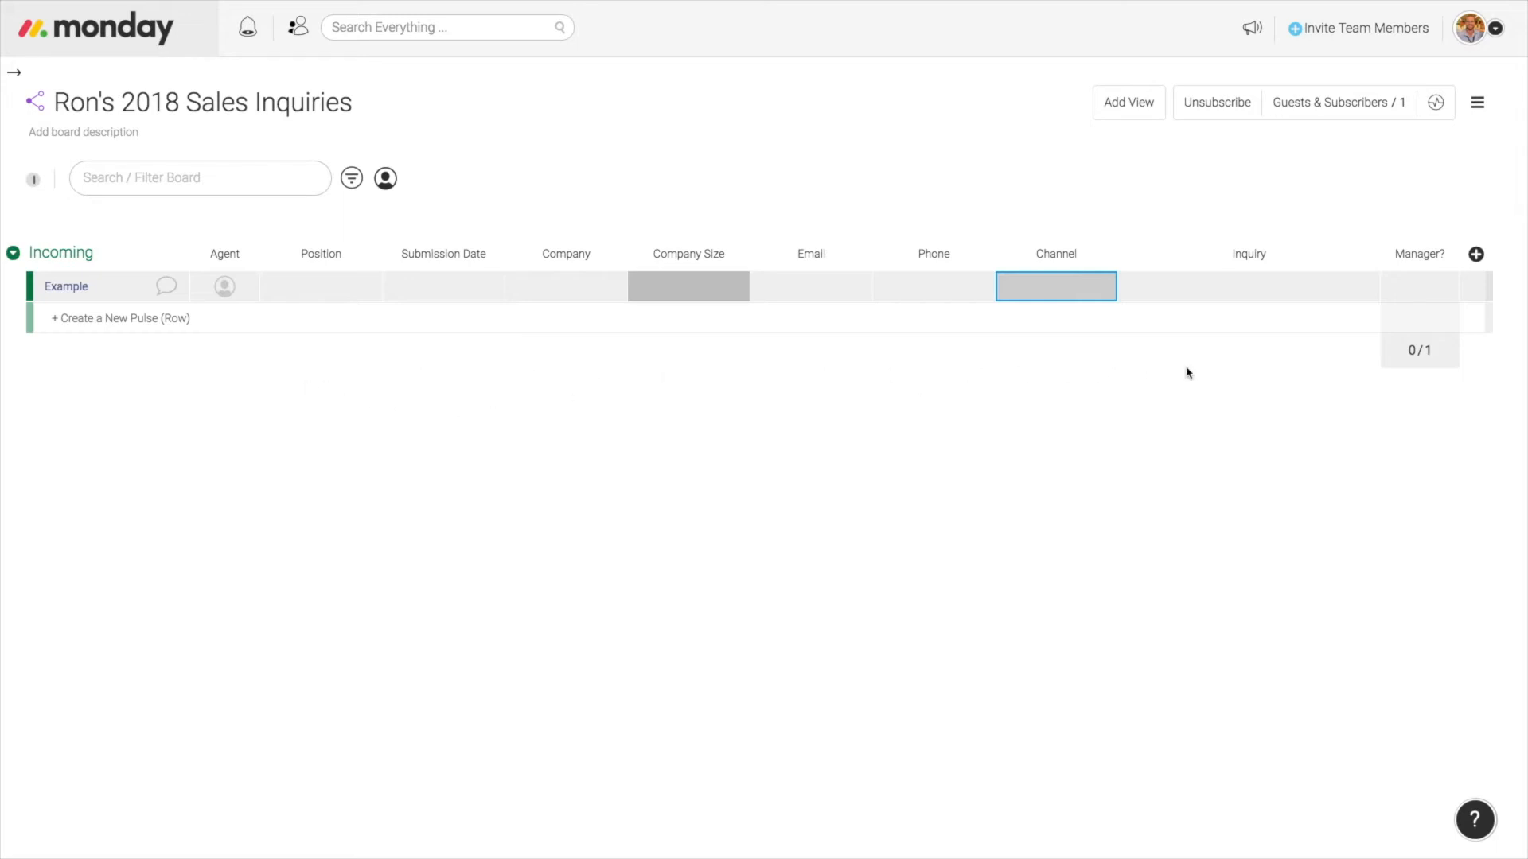
pyautogui.click(1231, 285)
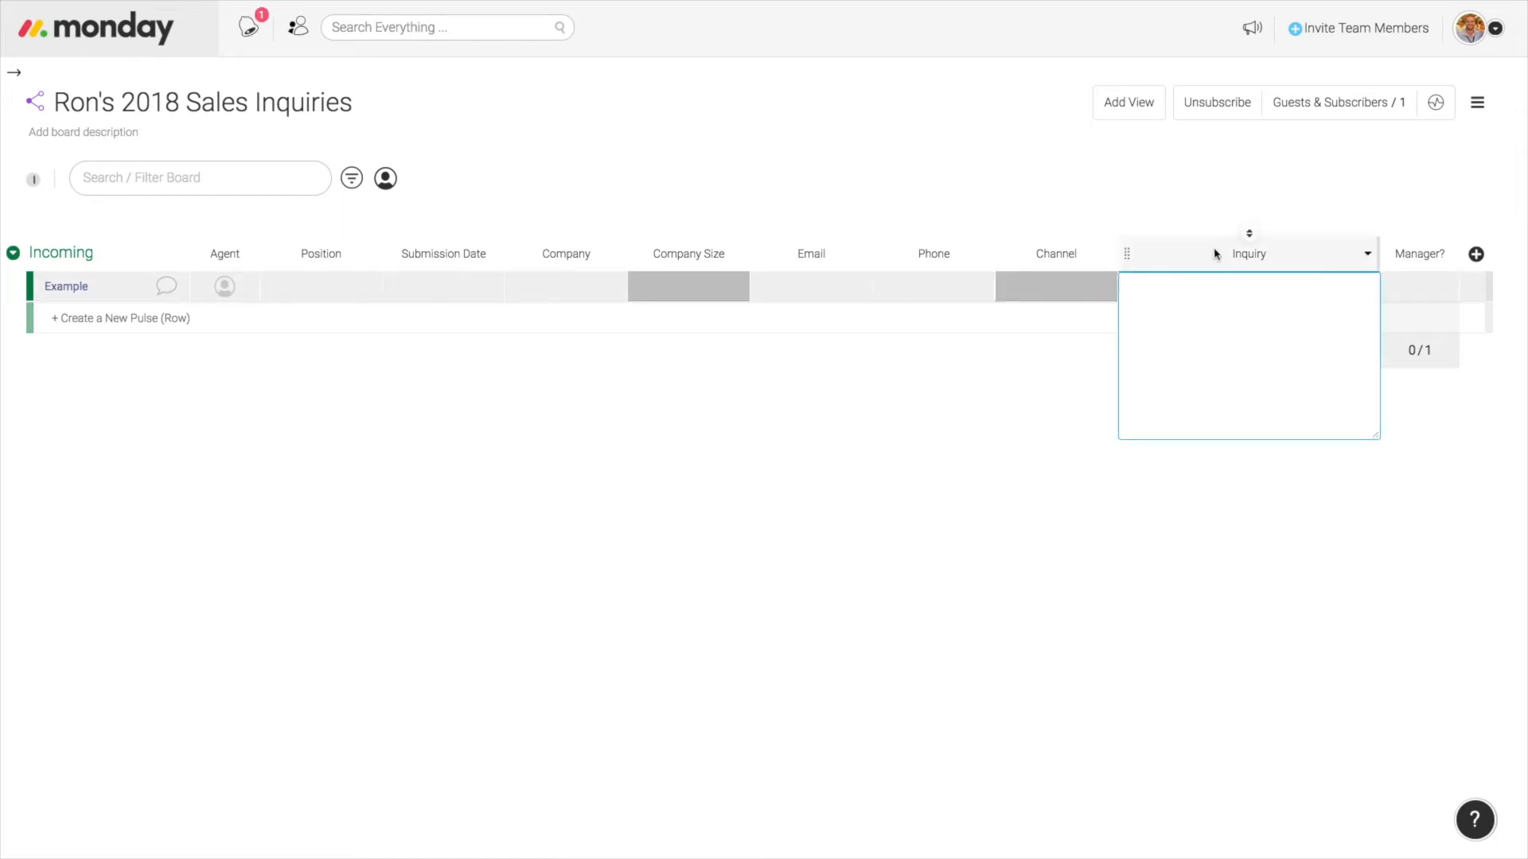
pyautogui.click(1216, 211)
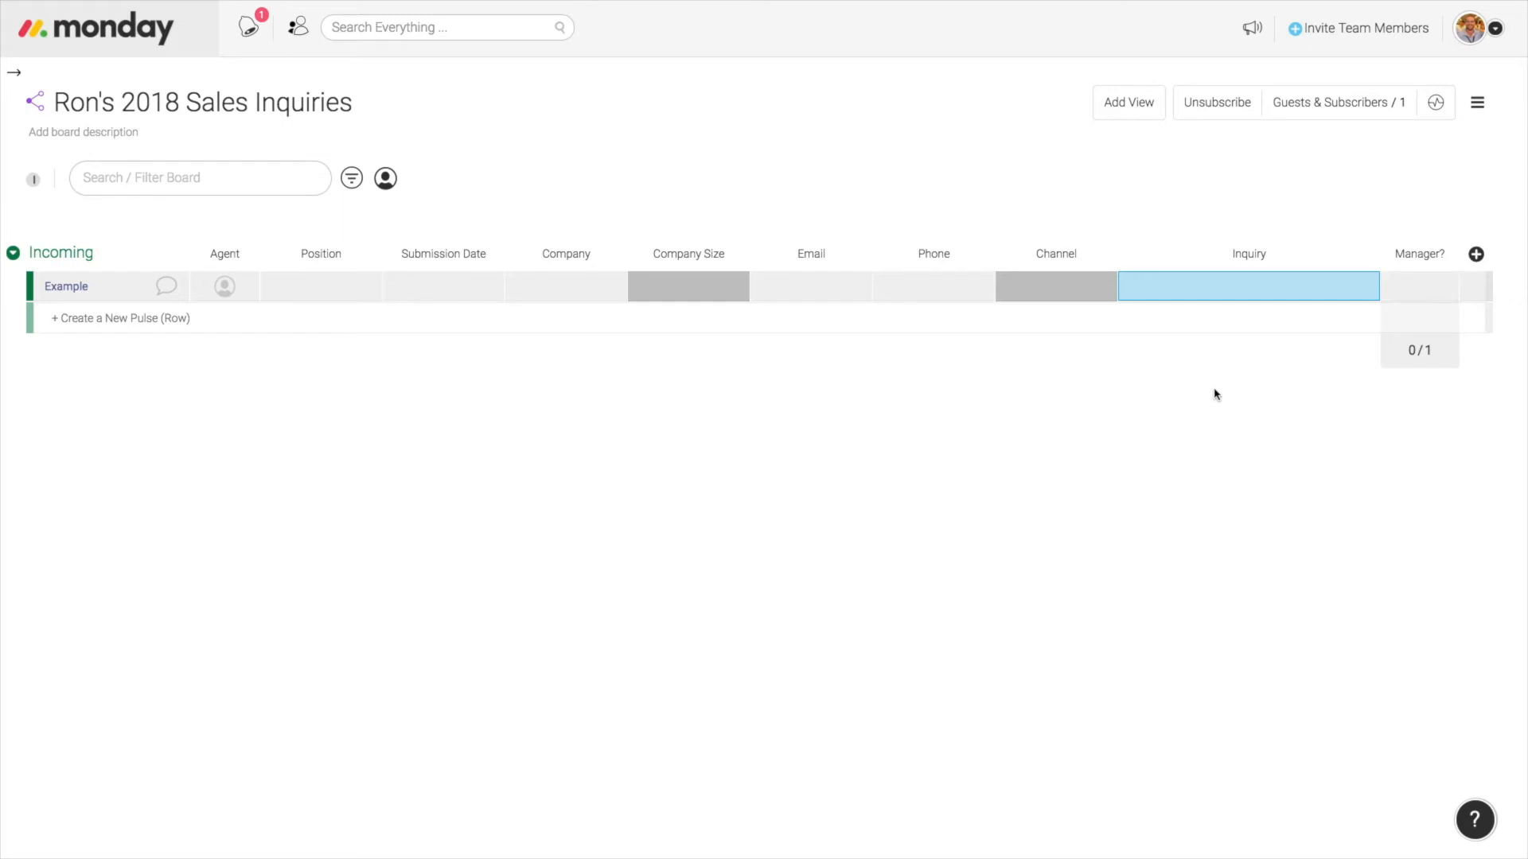
# Step: Add a Form view to the sales inquiries board and open it
pyautogui.click(1129, 105)
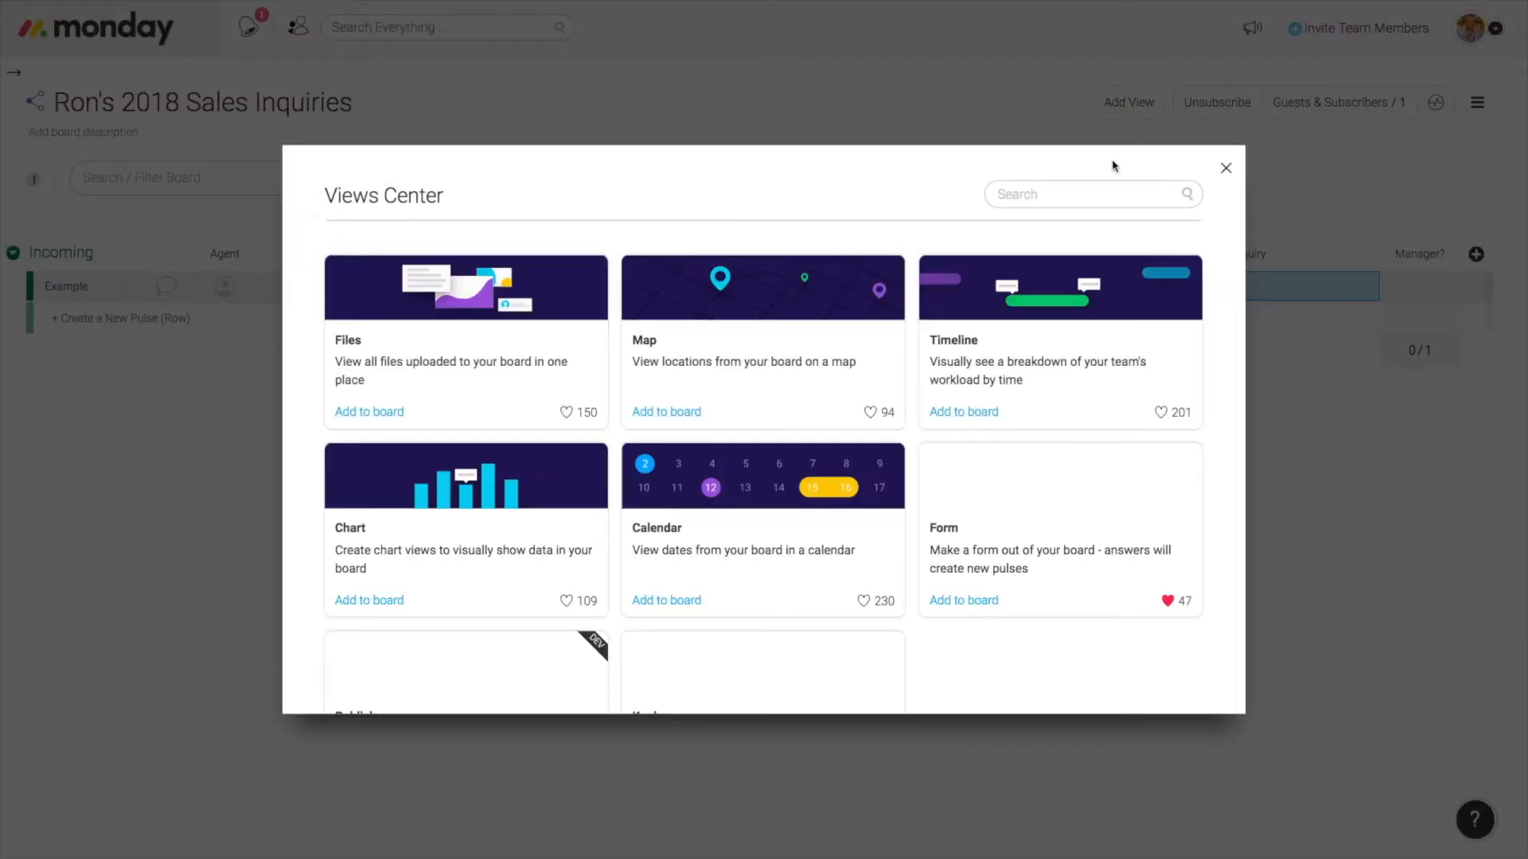
pyautogui.click(1067, 525)
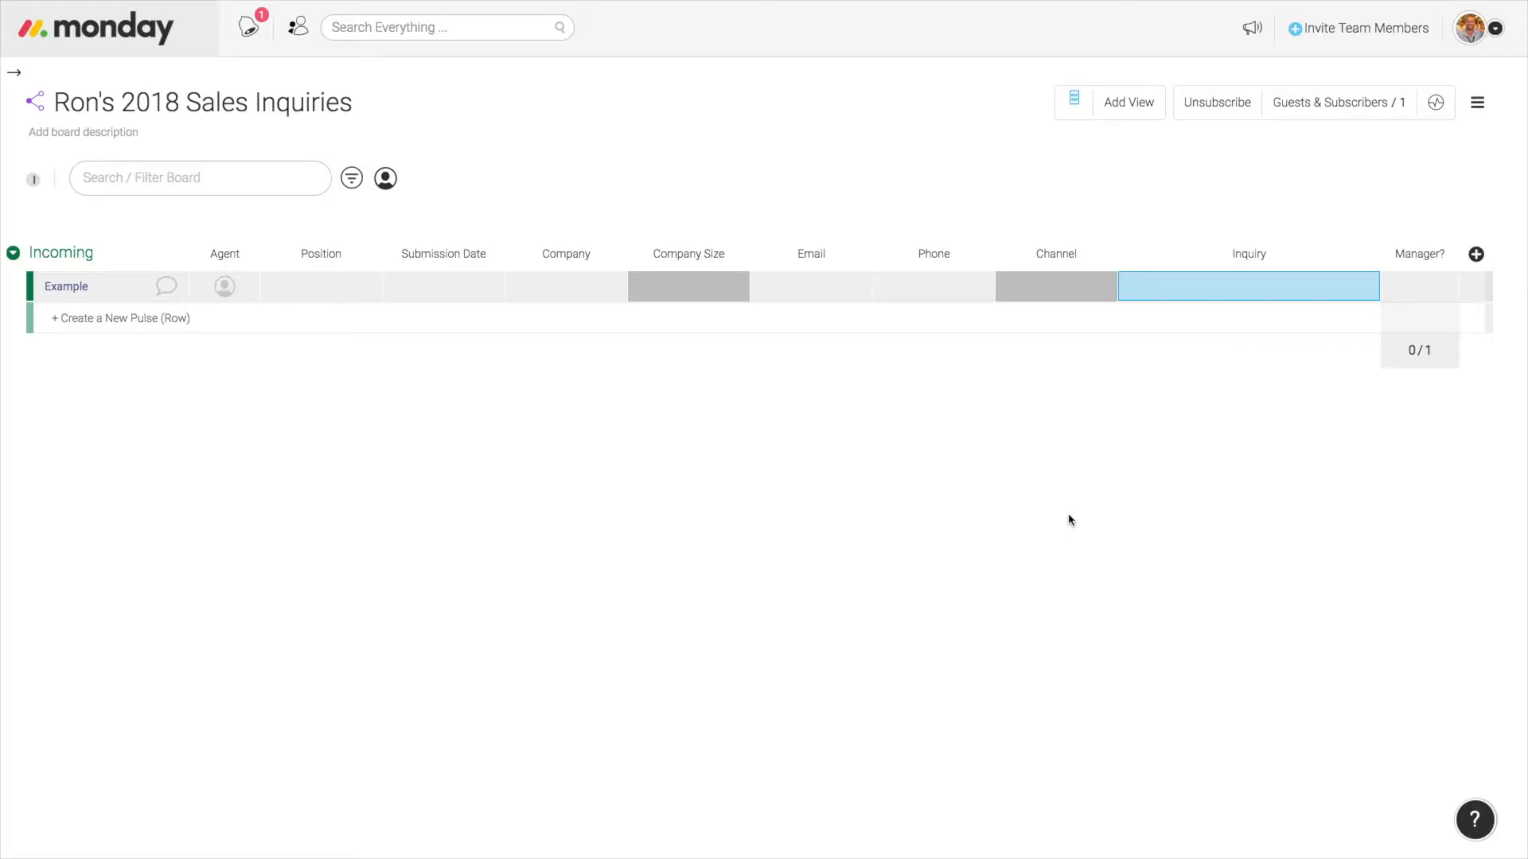
pyautogui.click(1081, 107)
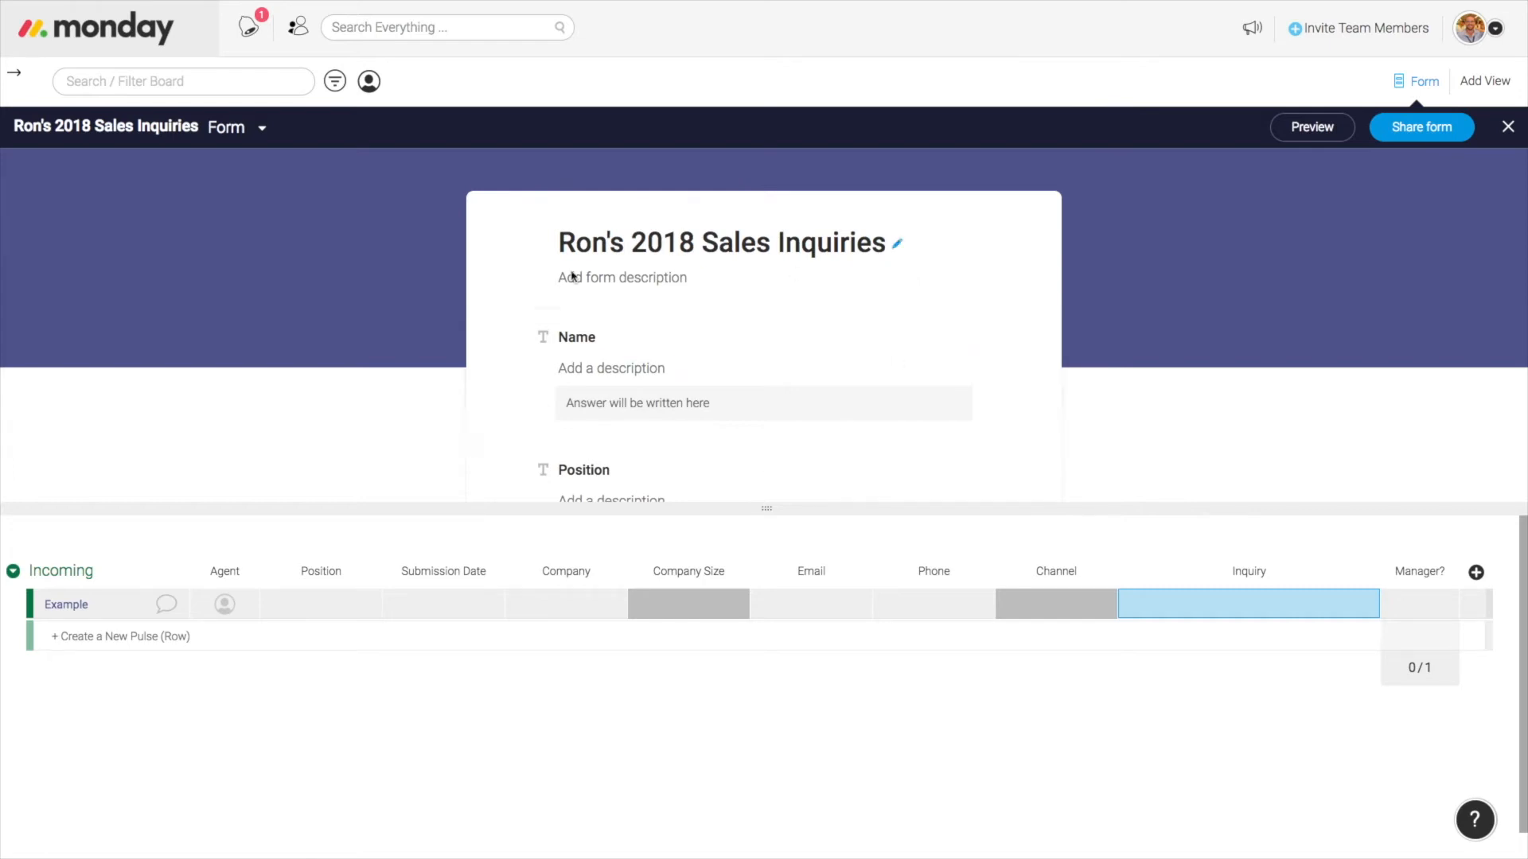
# Step: Review the form's questions from Name down to Manager? and return to the upper part of the form
pyautogui.scroll(-1, 1171, 412)
pyautogui.scroll(-5, 1172, 413)
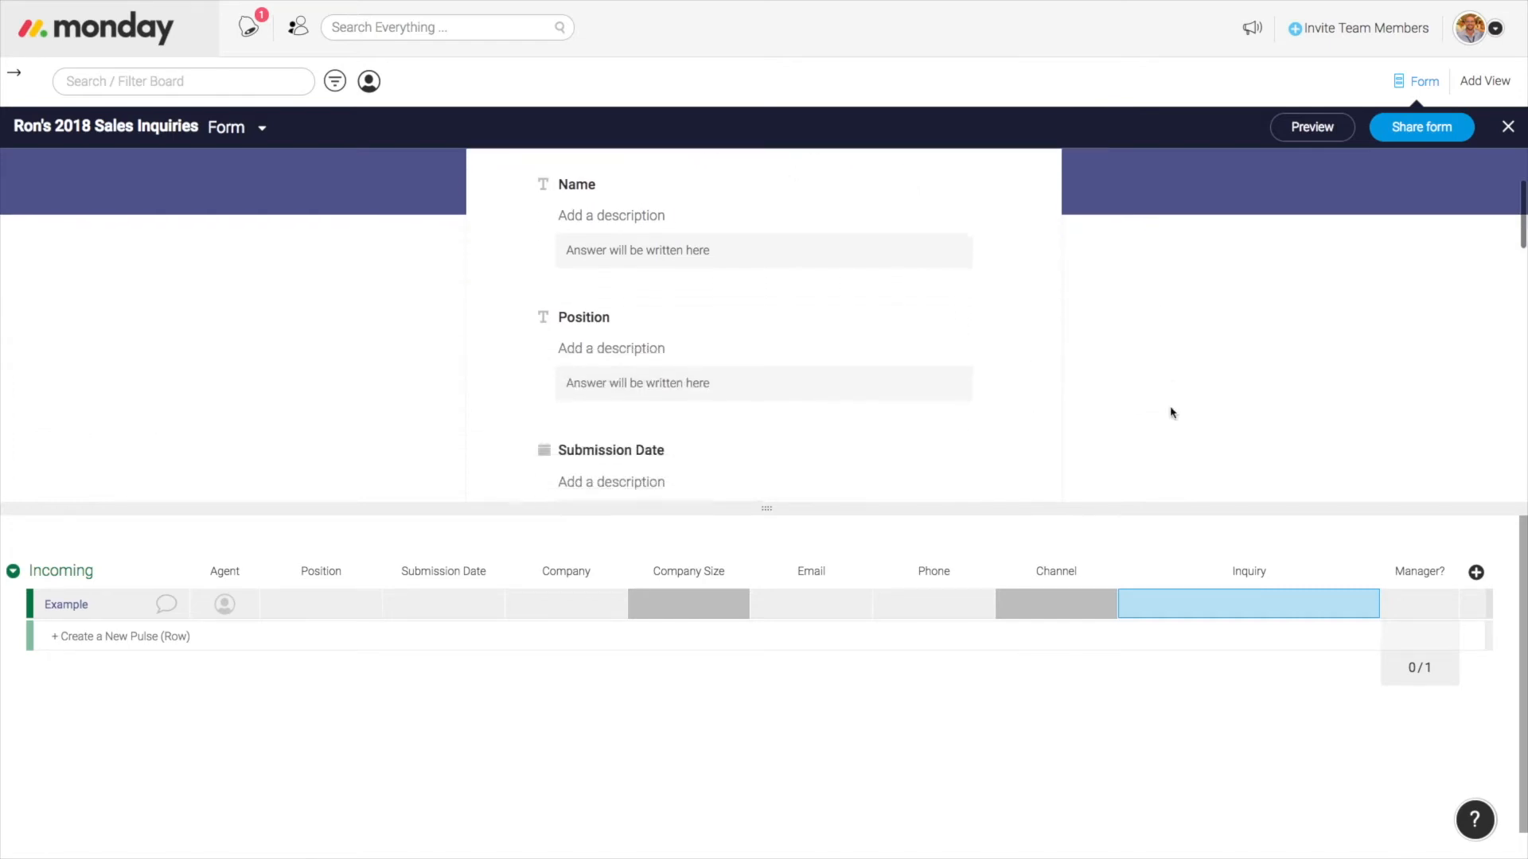
pyautogui.scroll(-6, 1172, 413)
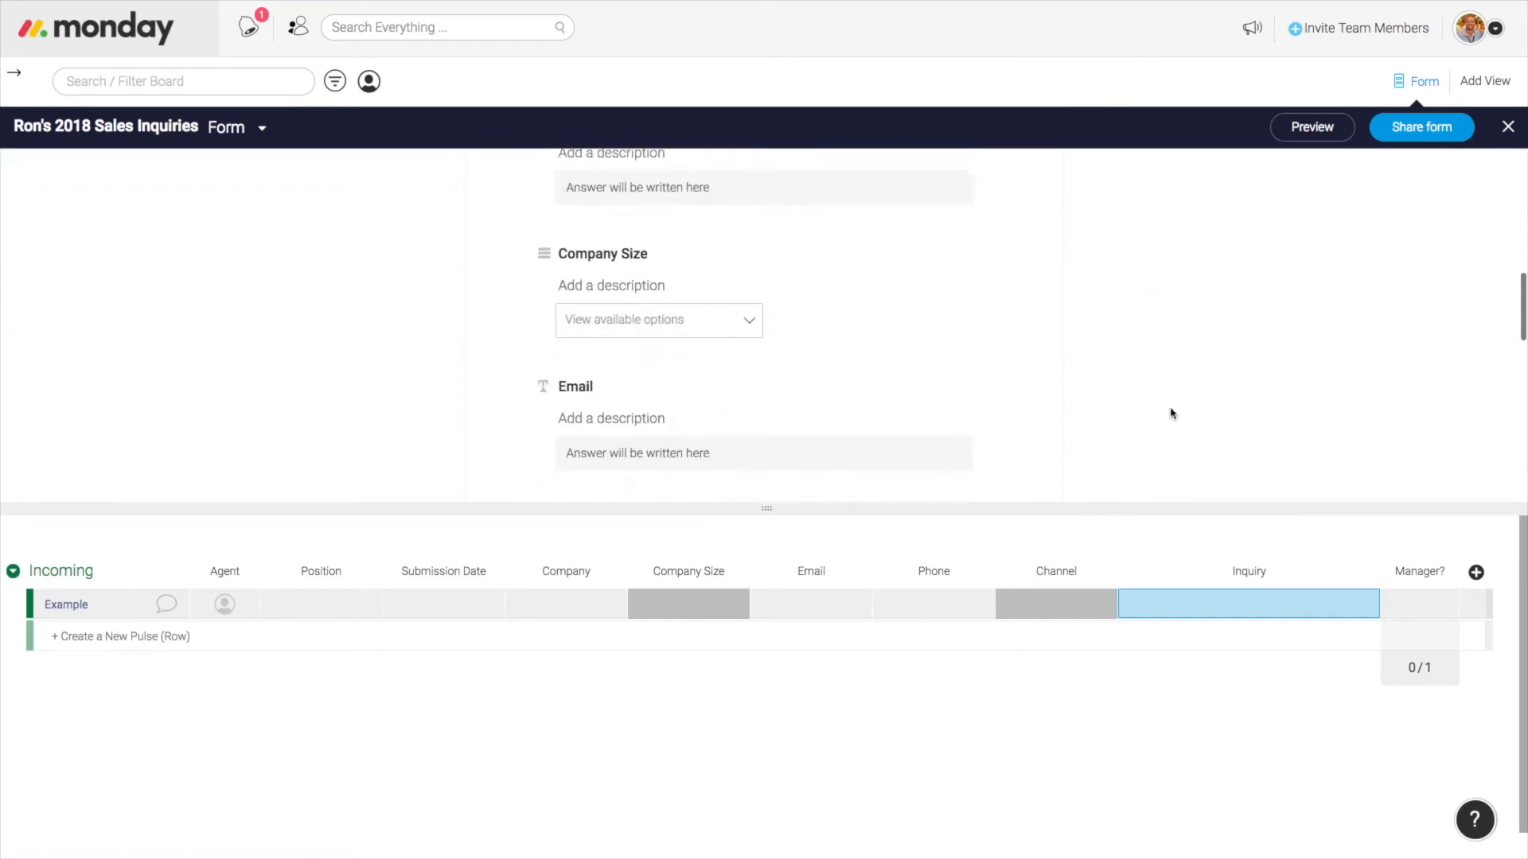
pyautogui.scroll(-3, 1171, 412)
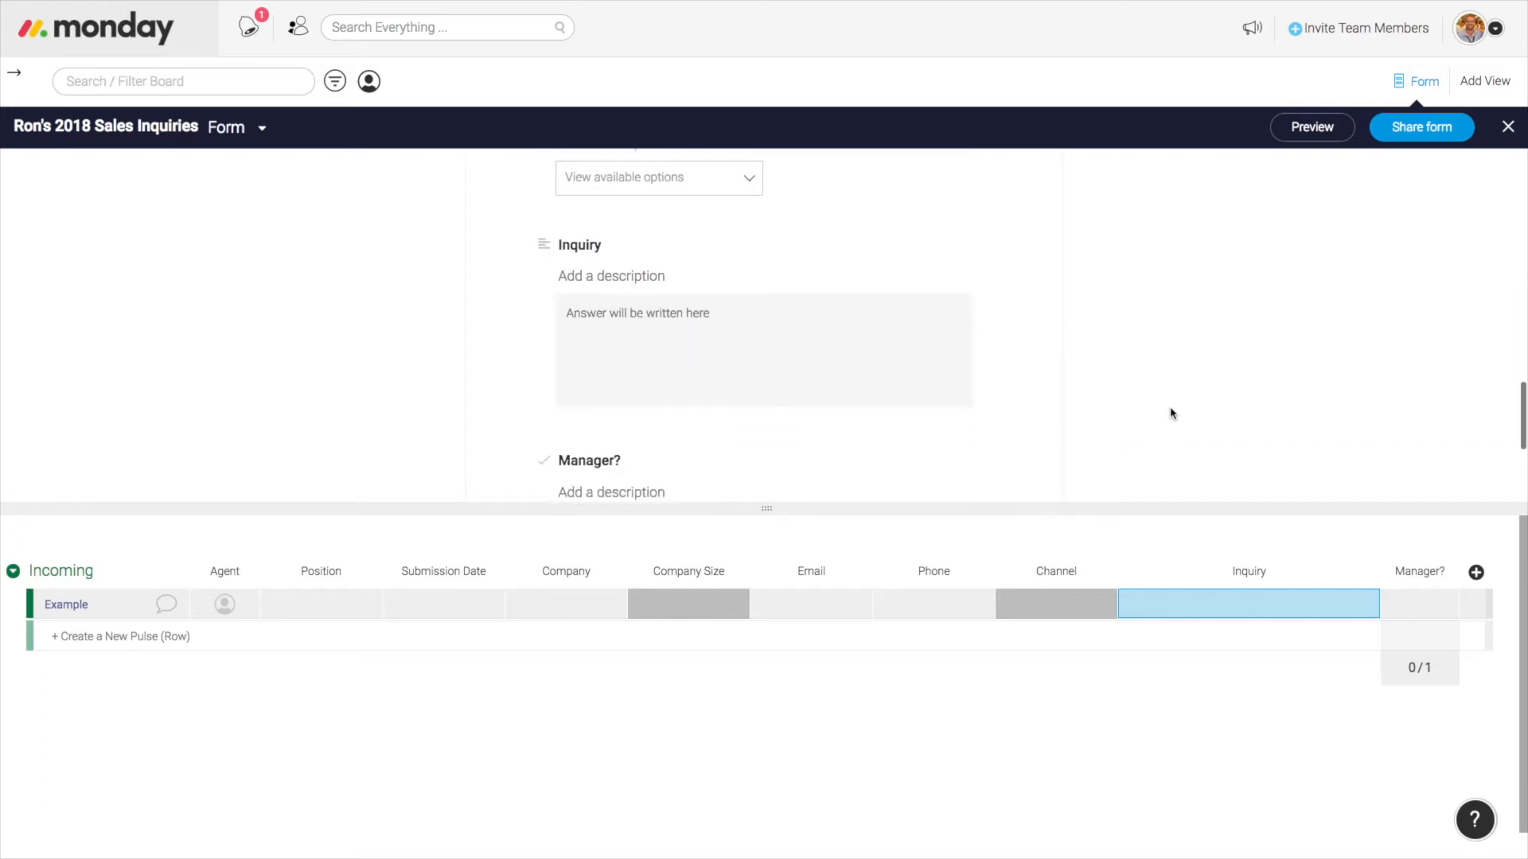
pyautogui.scroll(8, 1171, 413)
pyautogui.scroll(8, 1171, 412)
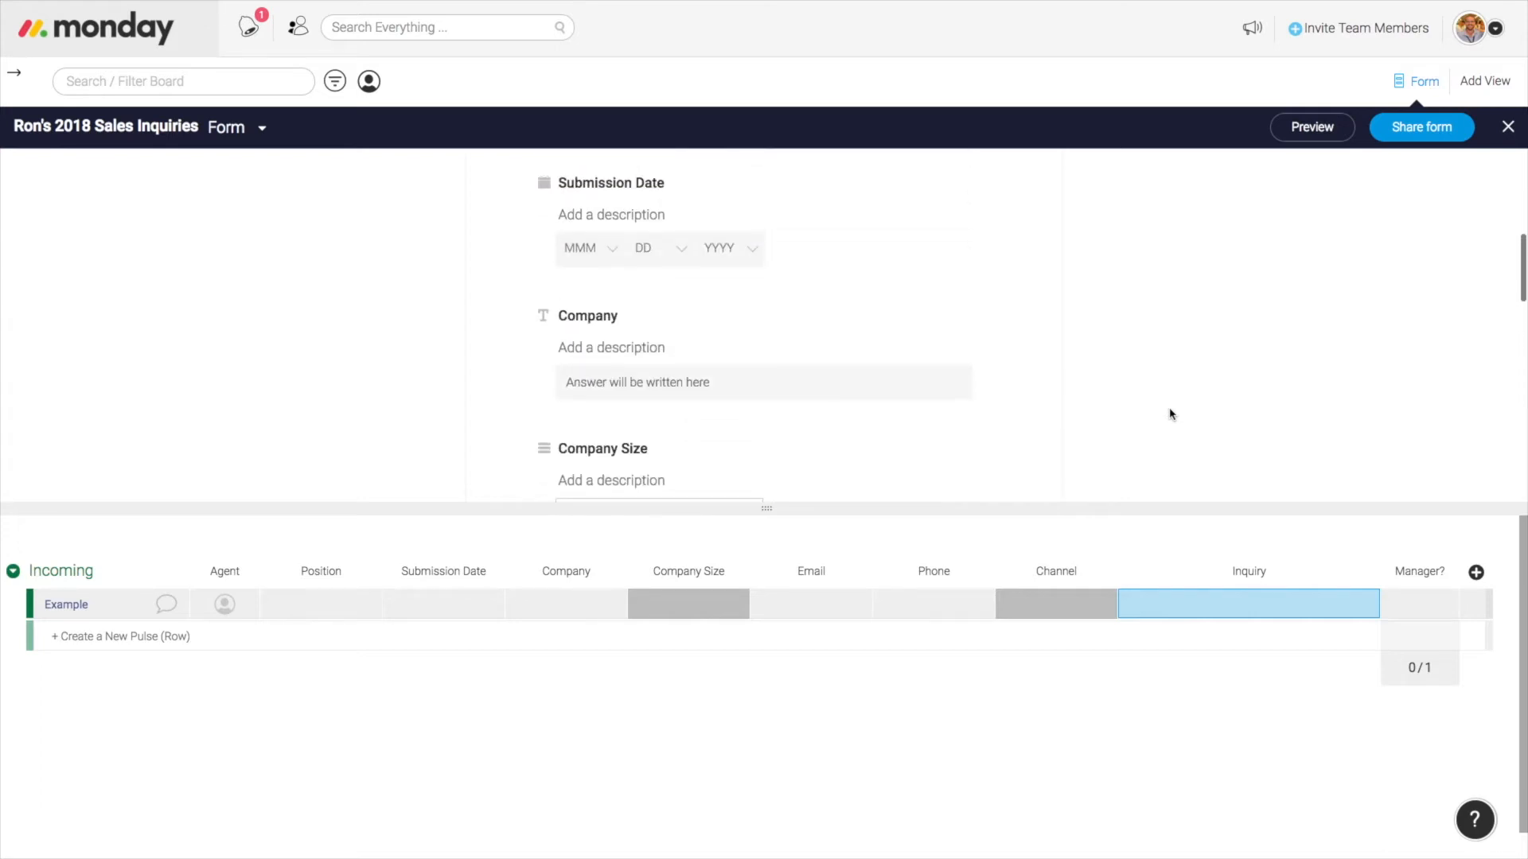
pyautogui.scroll(-1, 707, 445)
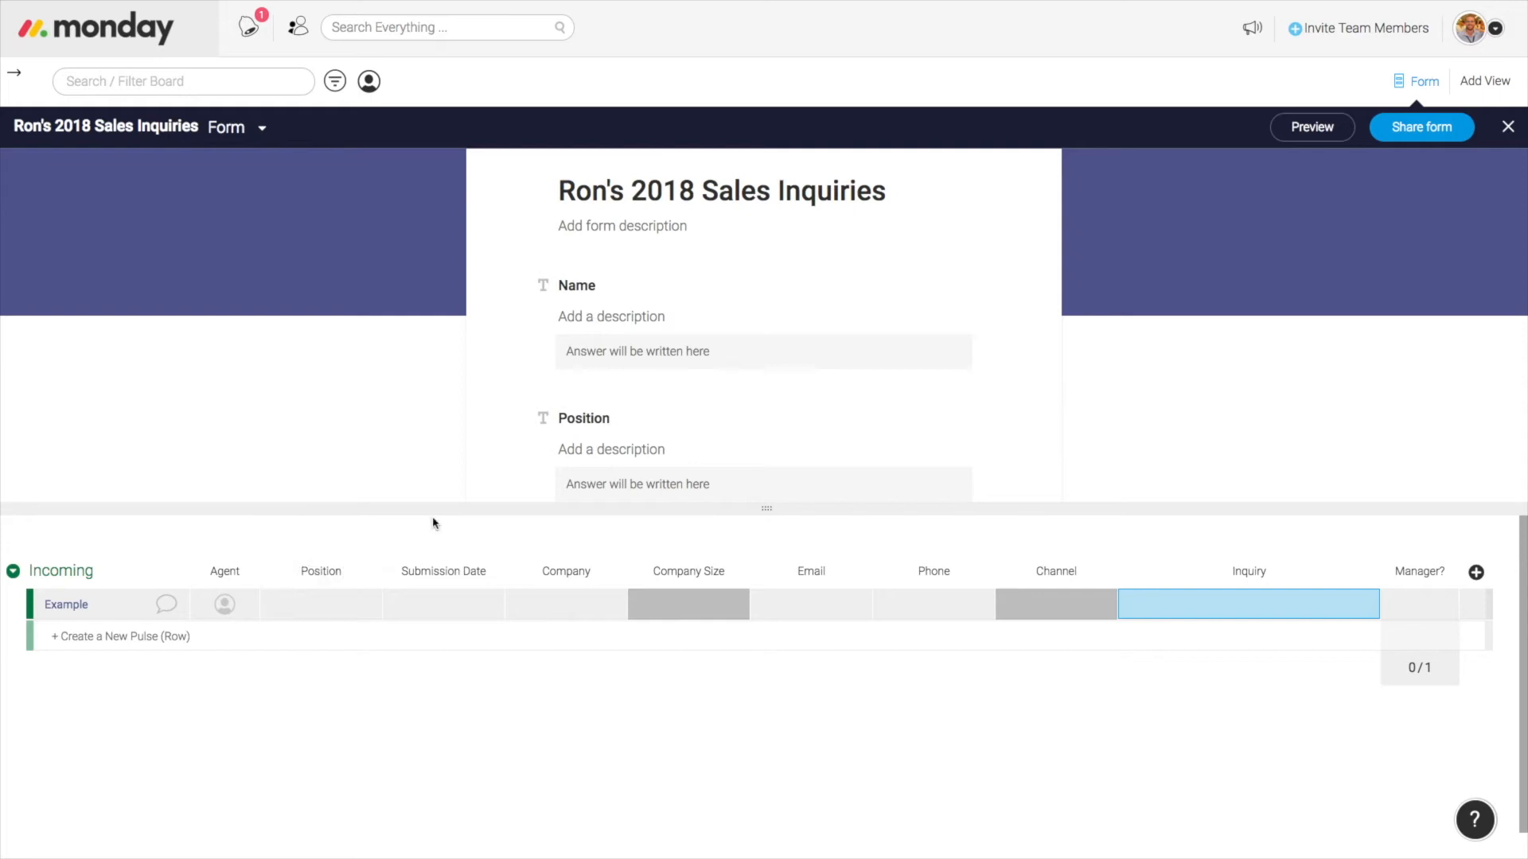
# Step: Retitle the form's Name question as "What's your name?"
pyautogui.click(618, 285)
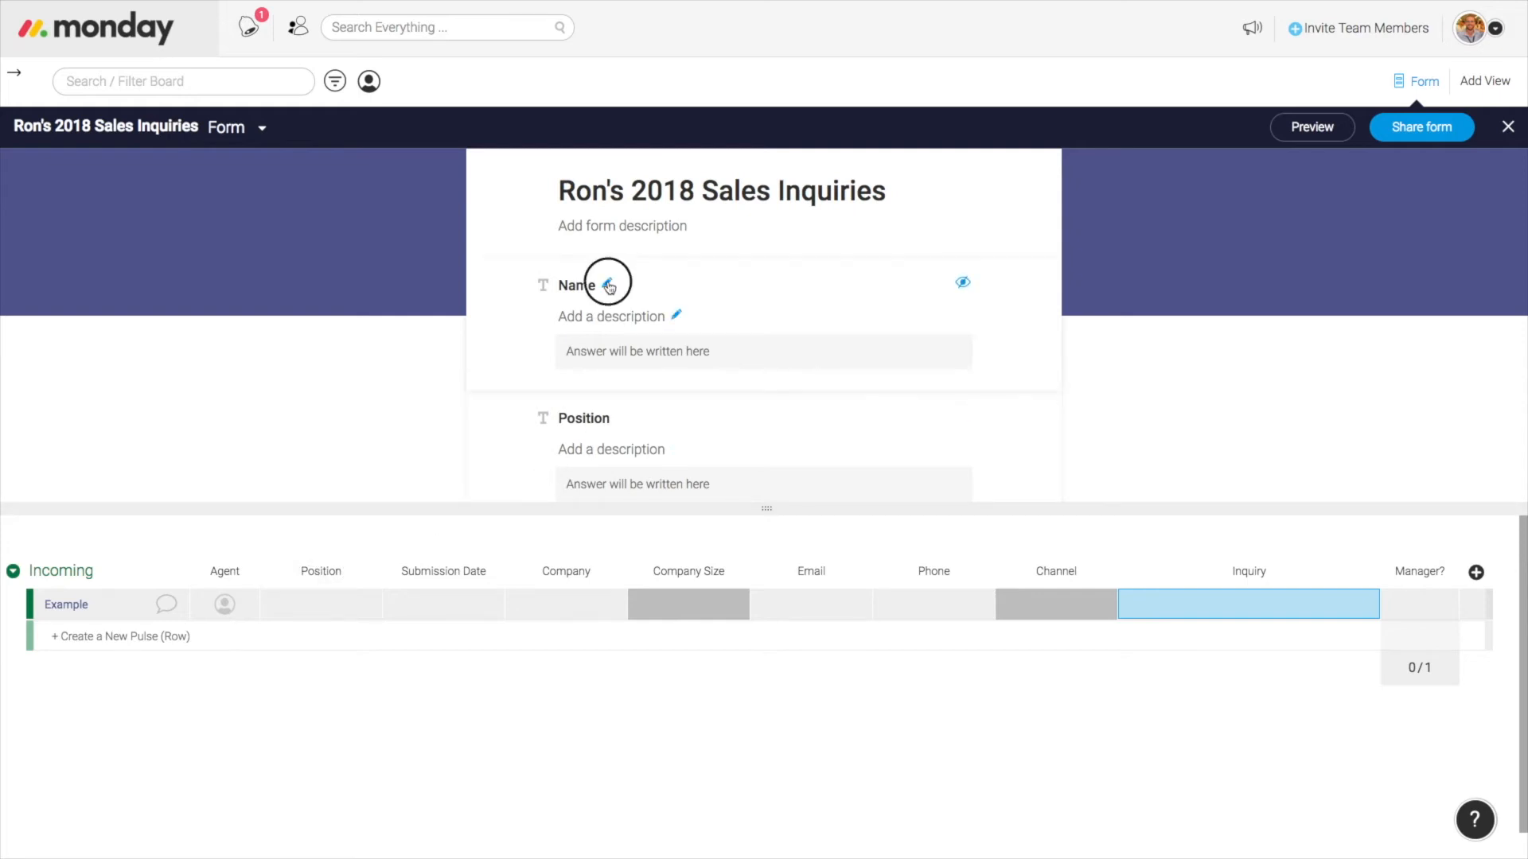
pyautogui.write("What's")
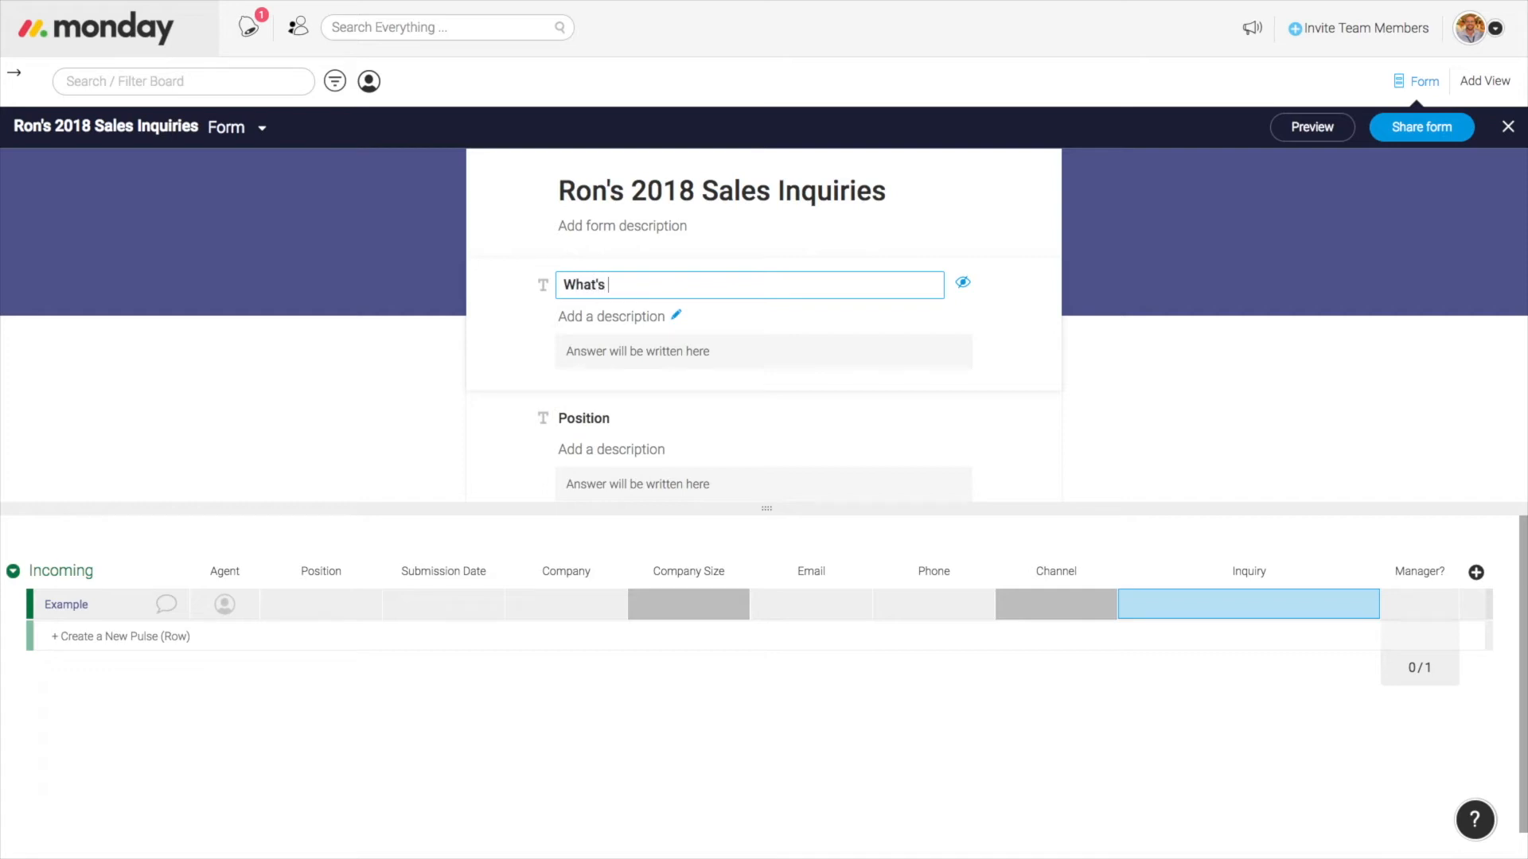
pyautogui.write(' your name?')
pyautogui.press('Return')
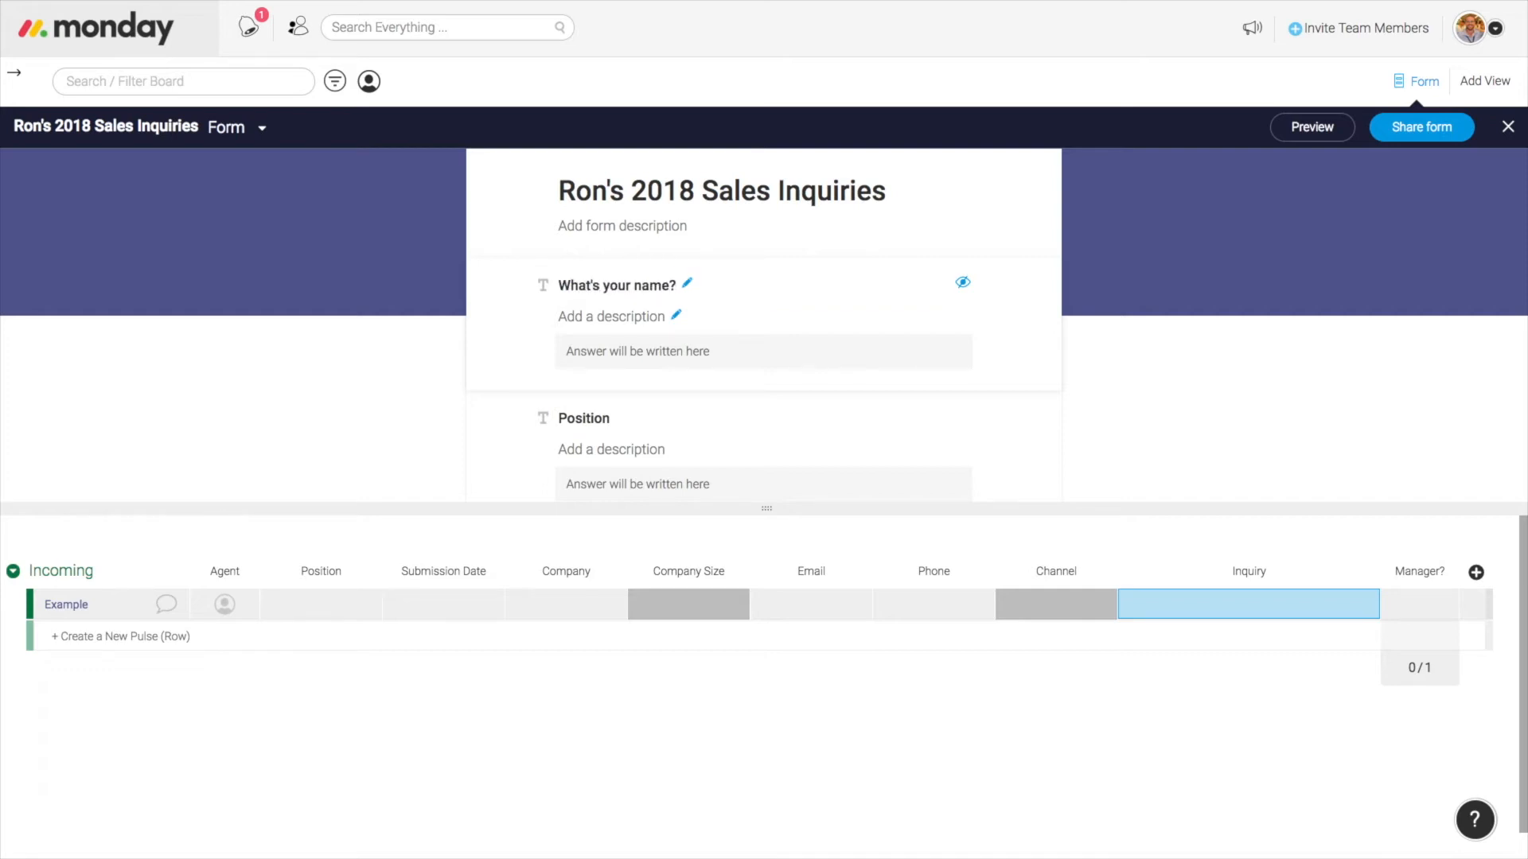
# Step: Retitle the Position question as "Your position?" and give it the description "Tell us :)"
pyautogui.click(628, 418)
pyautogui.moveTo(632, 418); pyautogui.dragTo(546, 416)
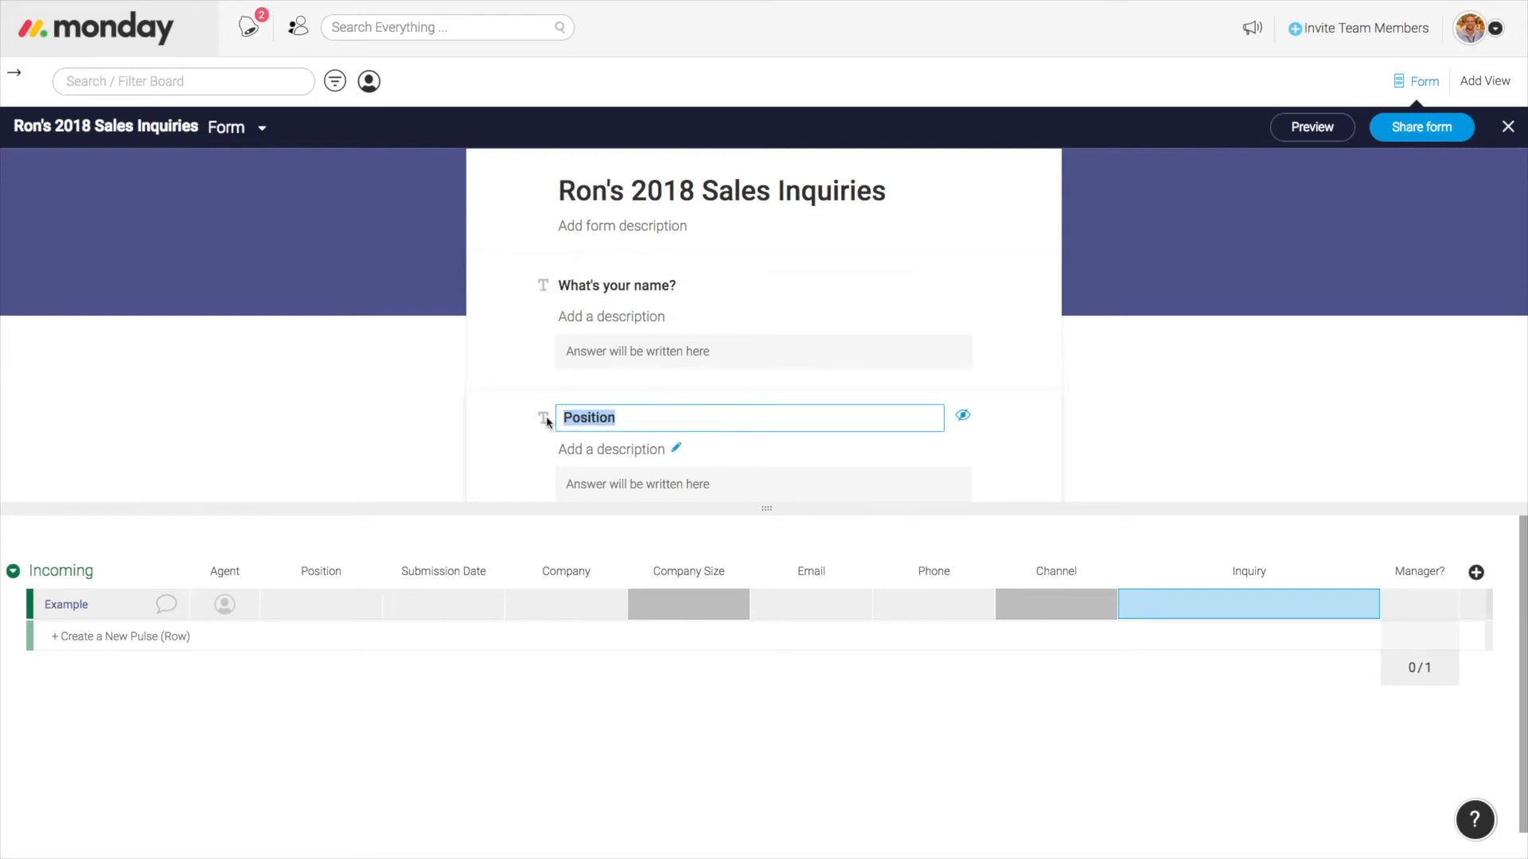
pyautogui.write('Your p')
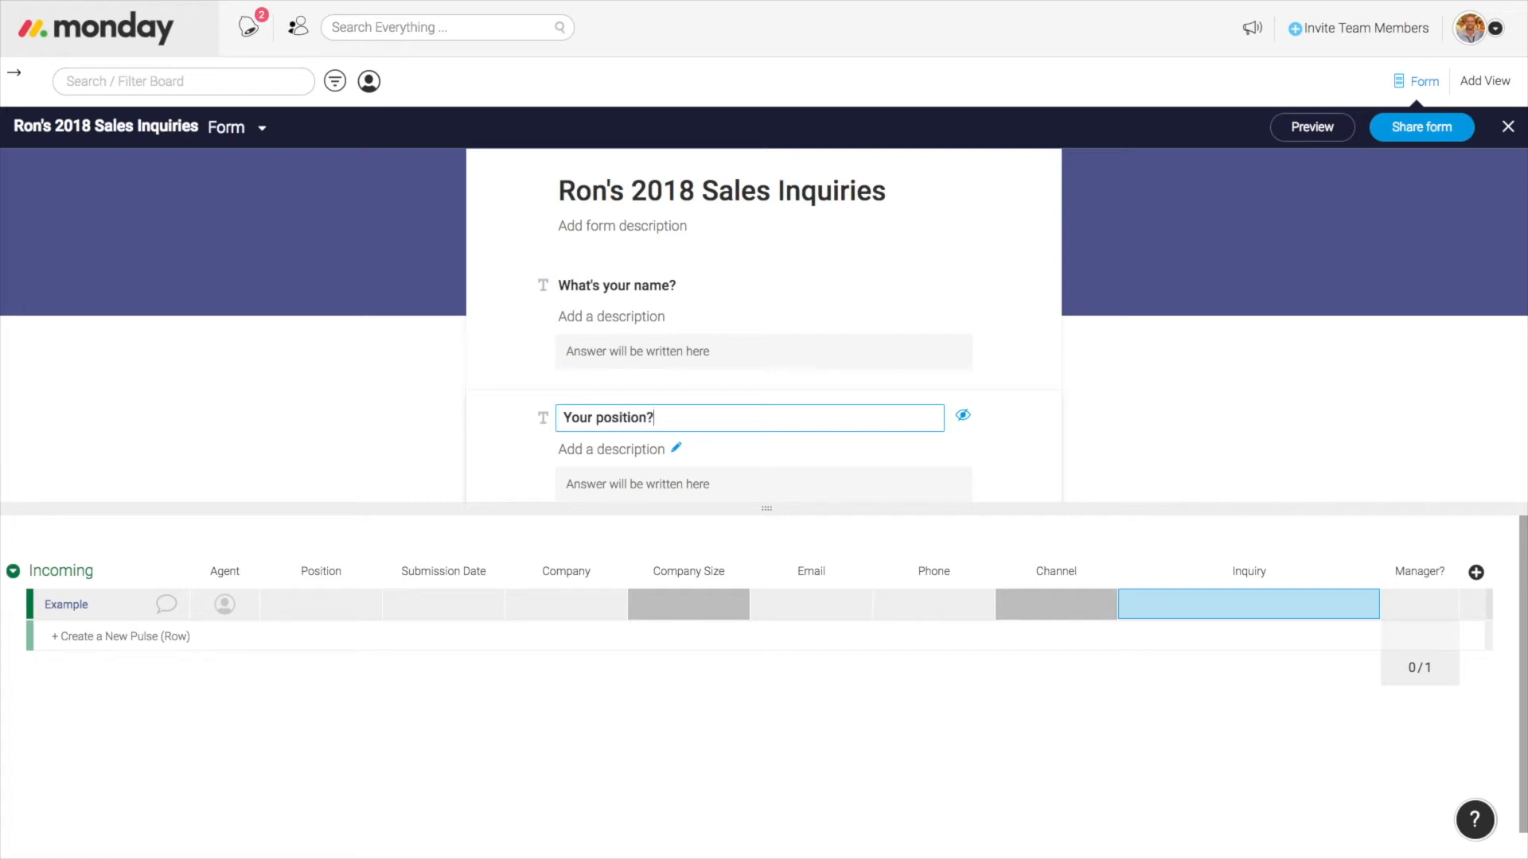
pyautogui.click(675, 450)
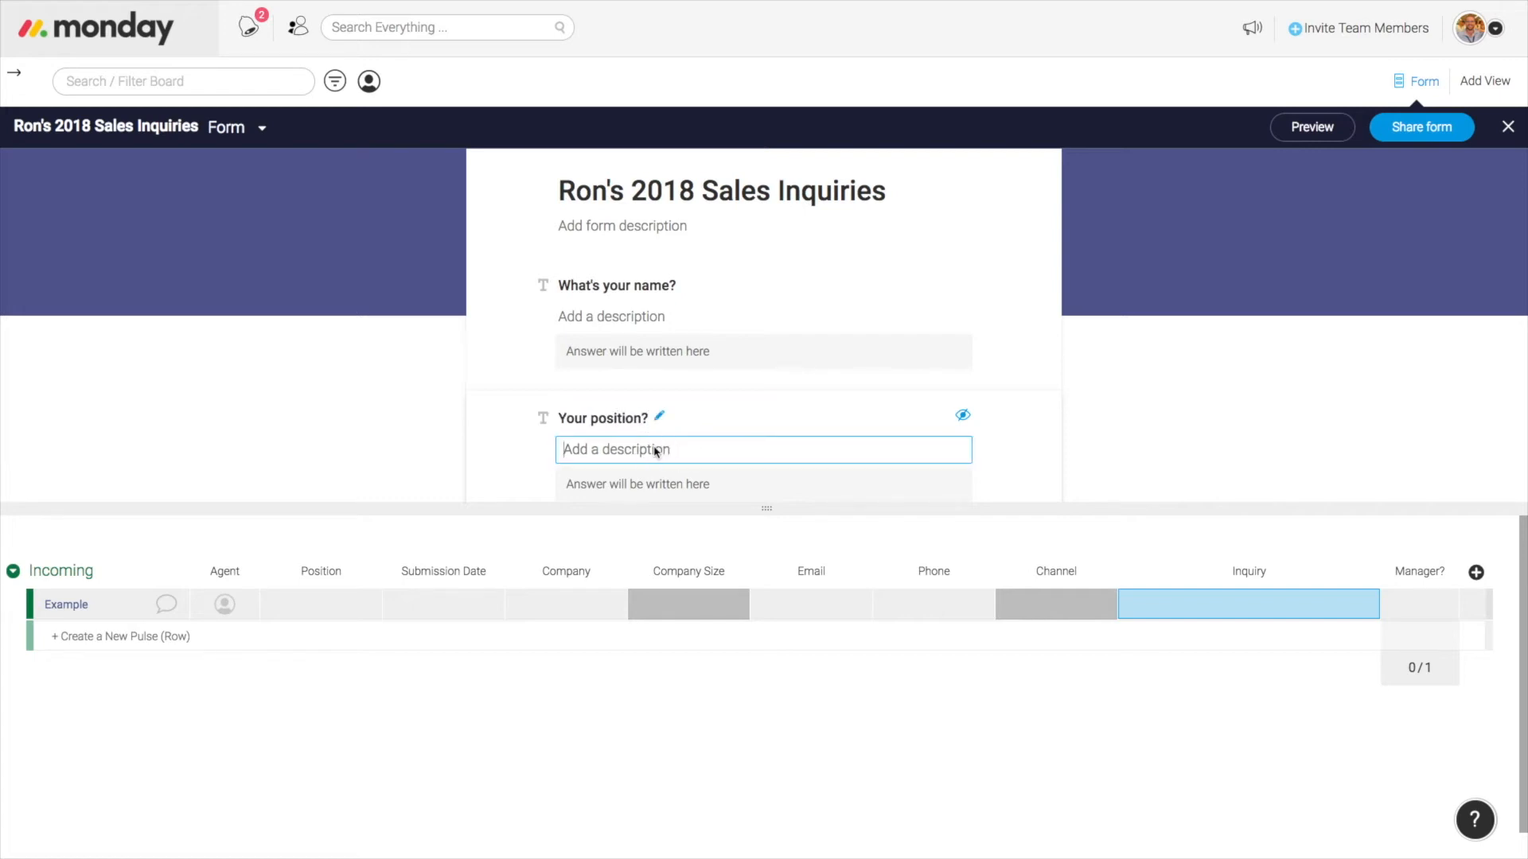
pyautogui.write('Tell us :)')
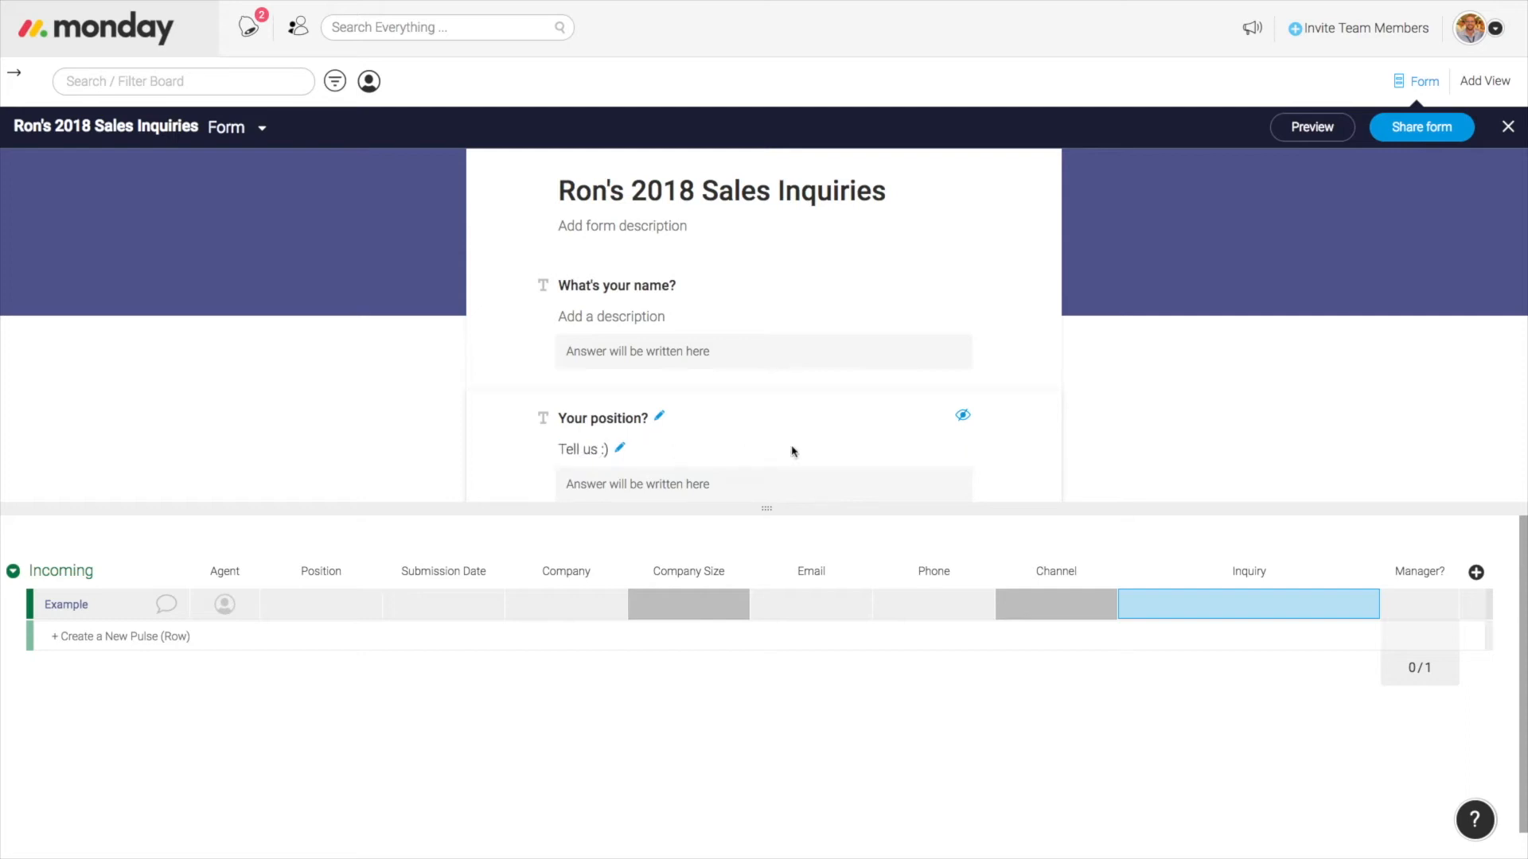
# Step: Try hiding the Position and Submission Date questions on the form, and show both again
pyautogui.click(963, 416)
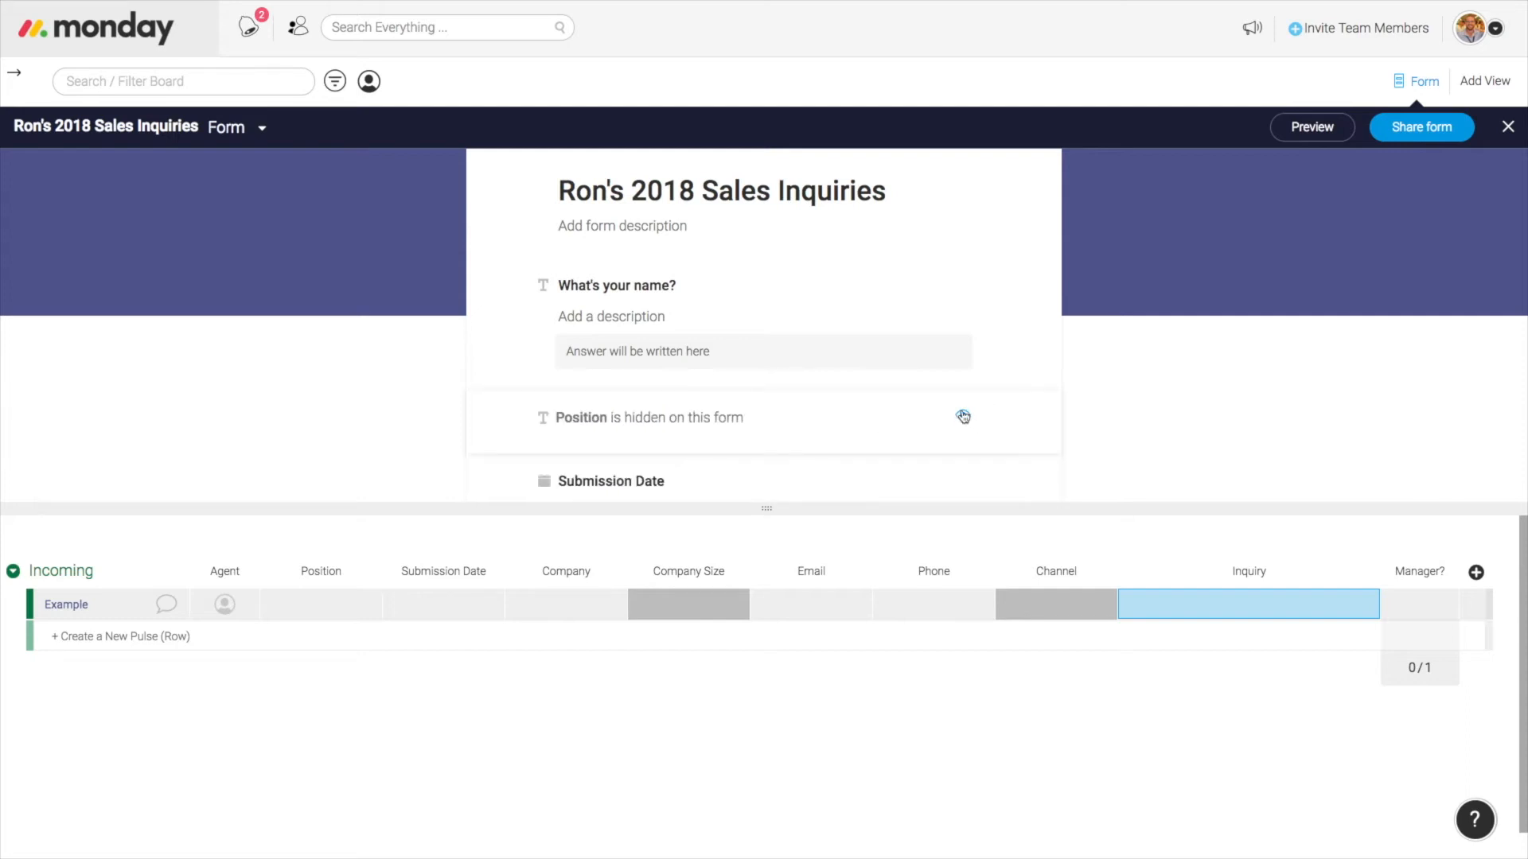
pyautogui.scroll(-1, 963, 416)
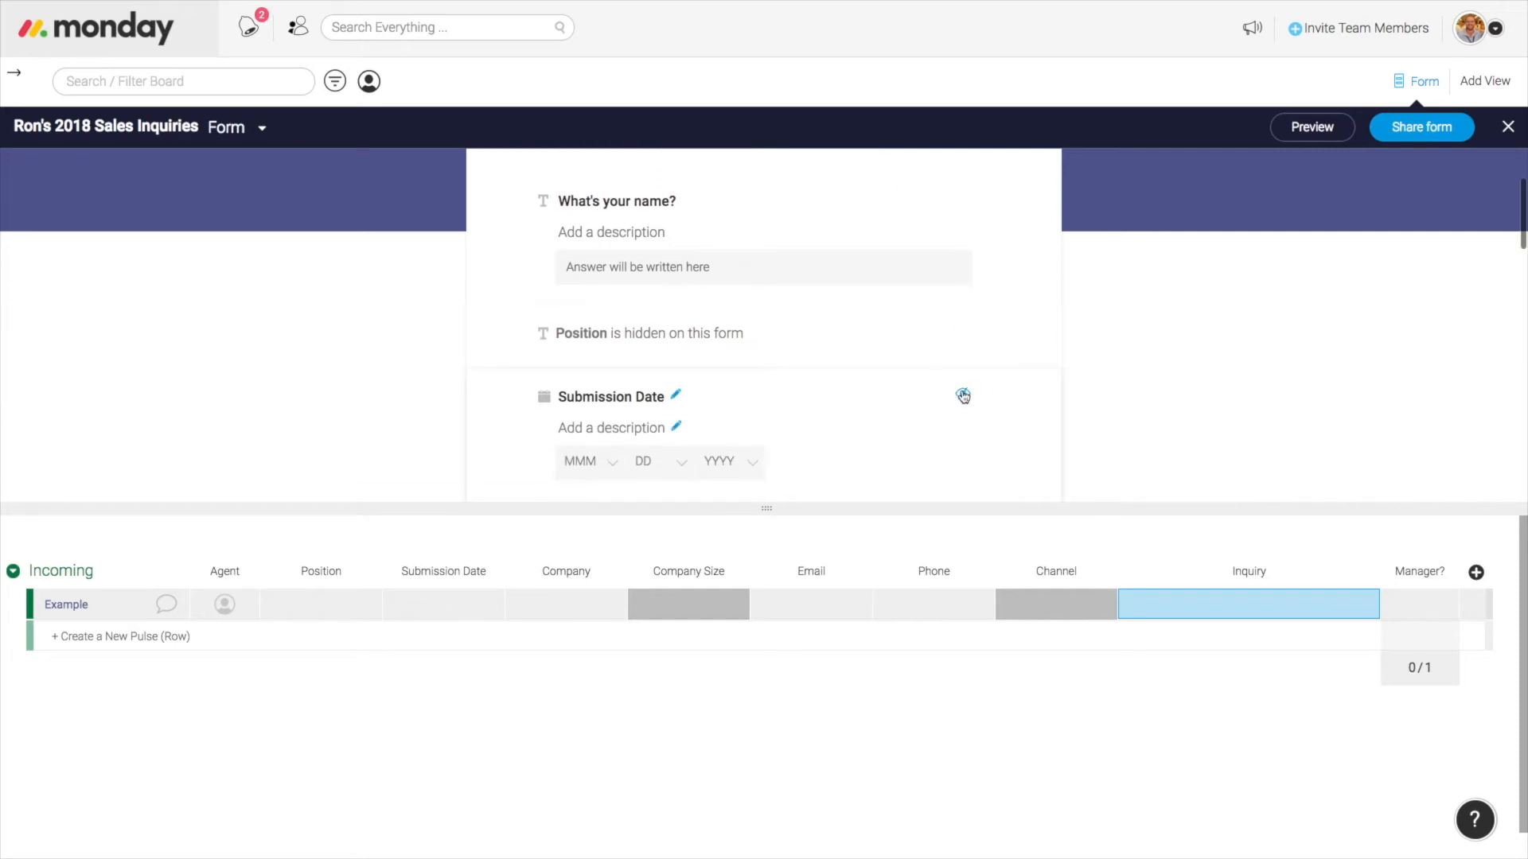
pyautogui.click(963, 395)
pyautogui.scroll(-1, 963, 395)
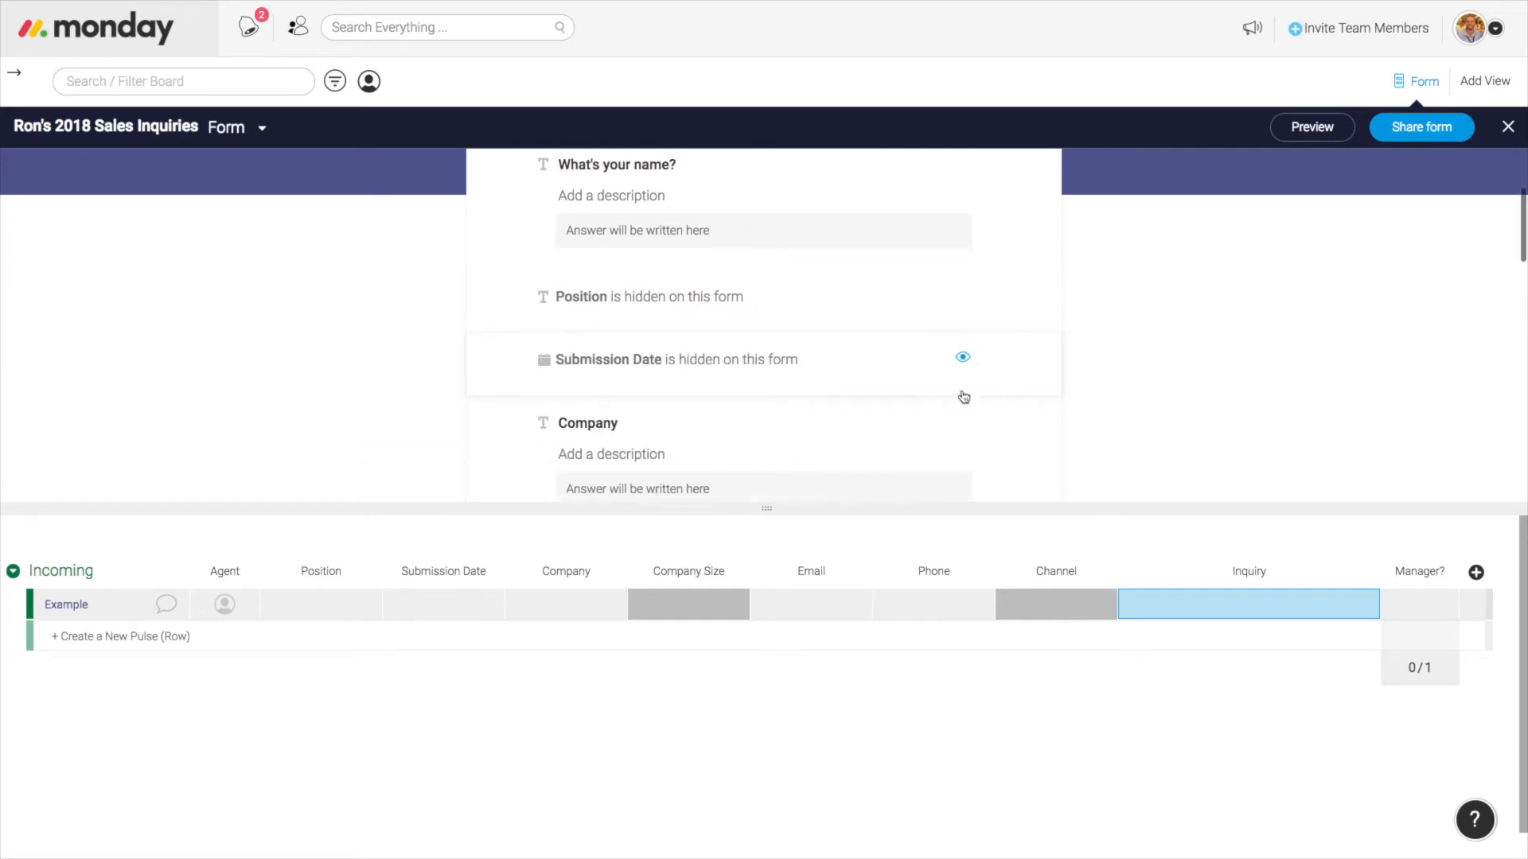
pyautogui.click(963, 343)
pyautogui.click(962, 278)
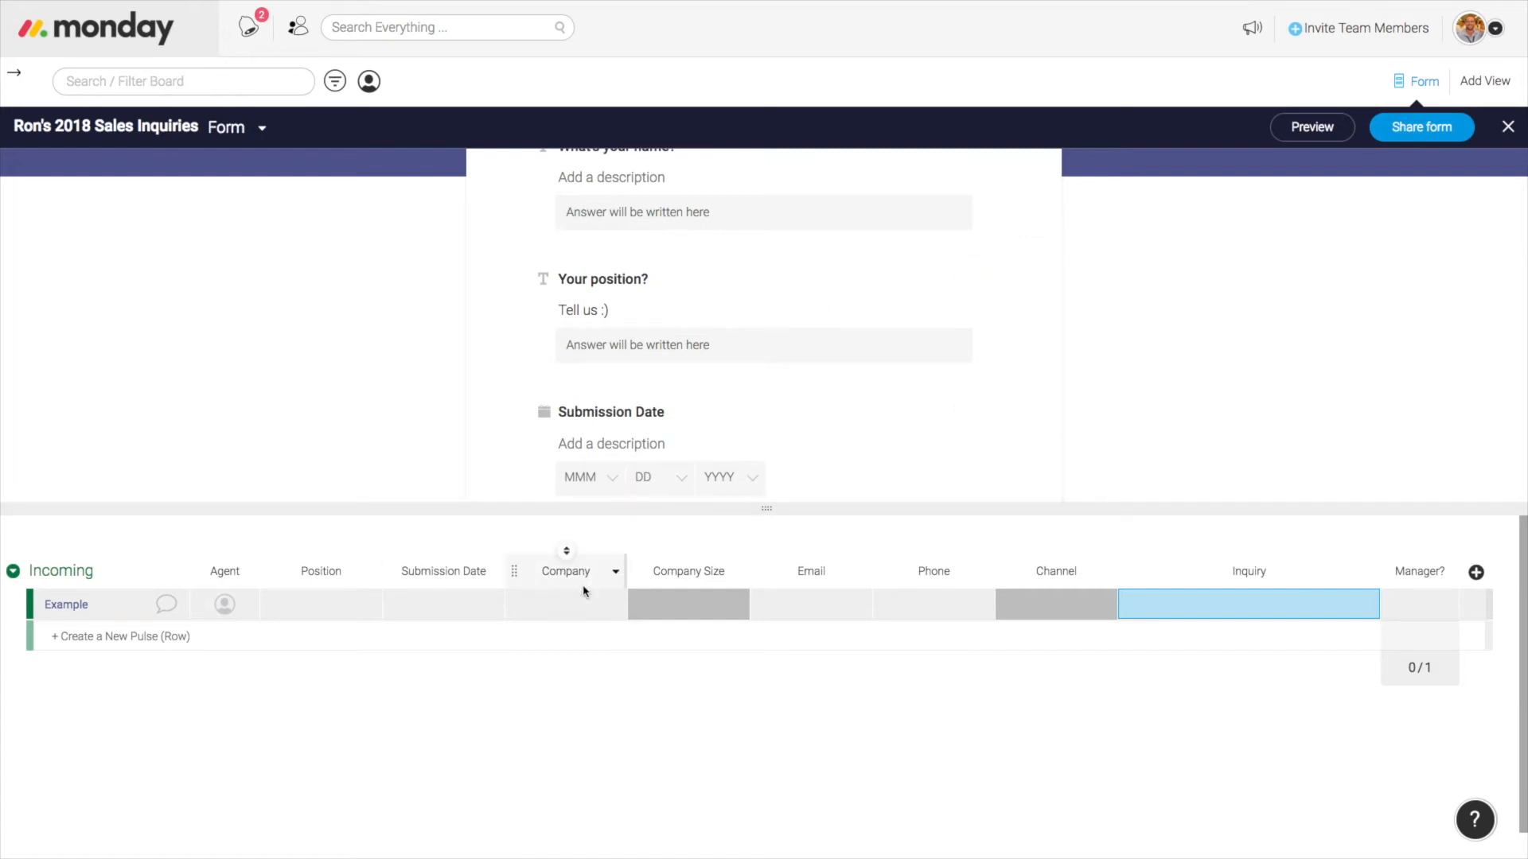
pyautogui.click(963, 409)
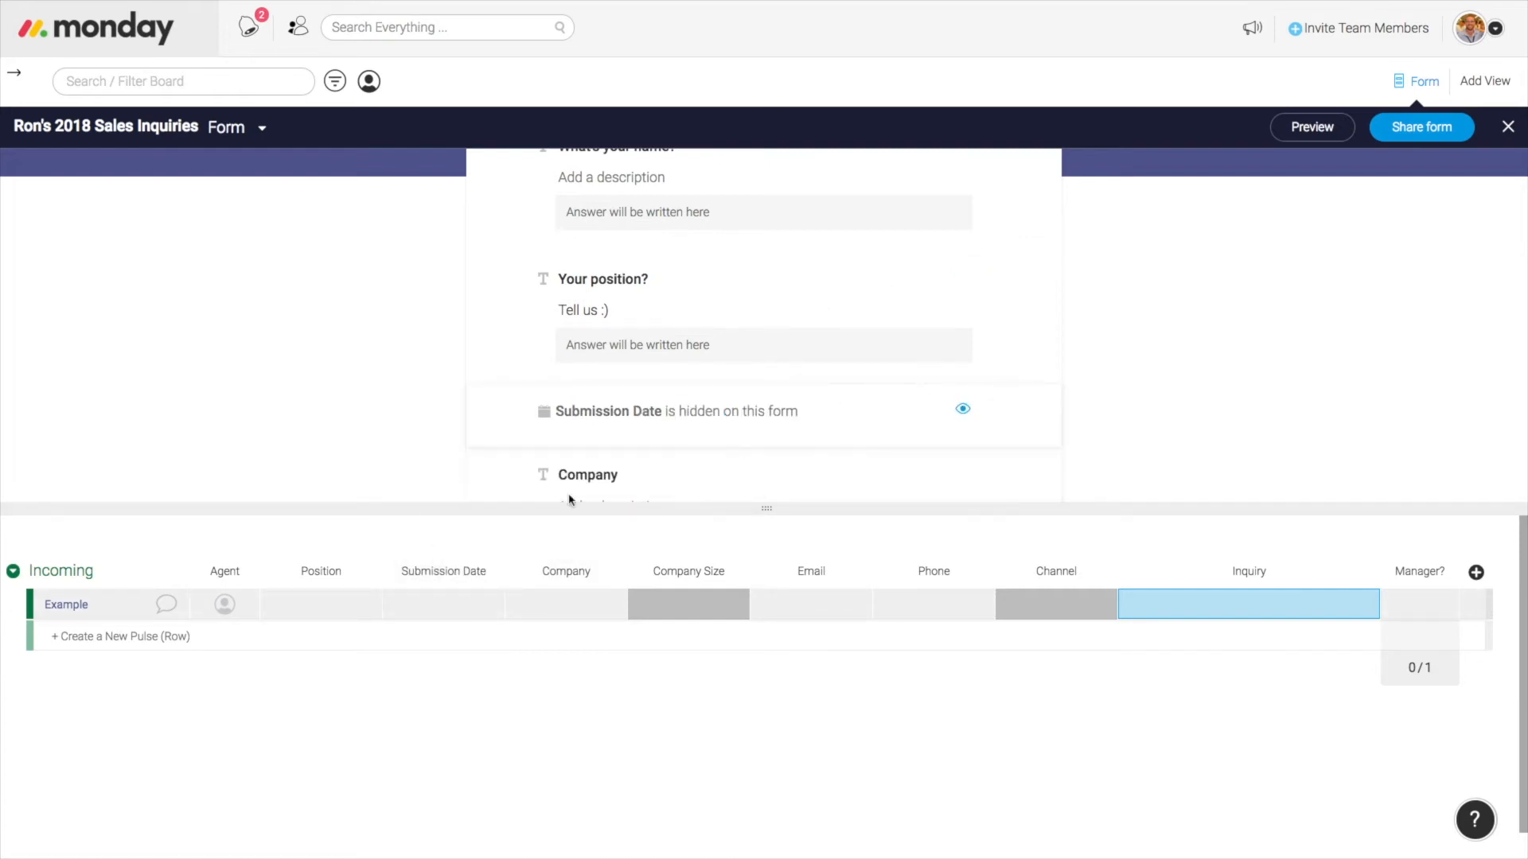
pyautogui.click(962, 411)
# Step: Retitle the form's Email question as "You email?"
pyautogui.scroll(3, 943, 407)
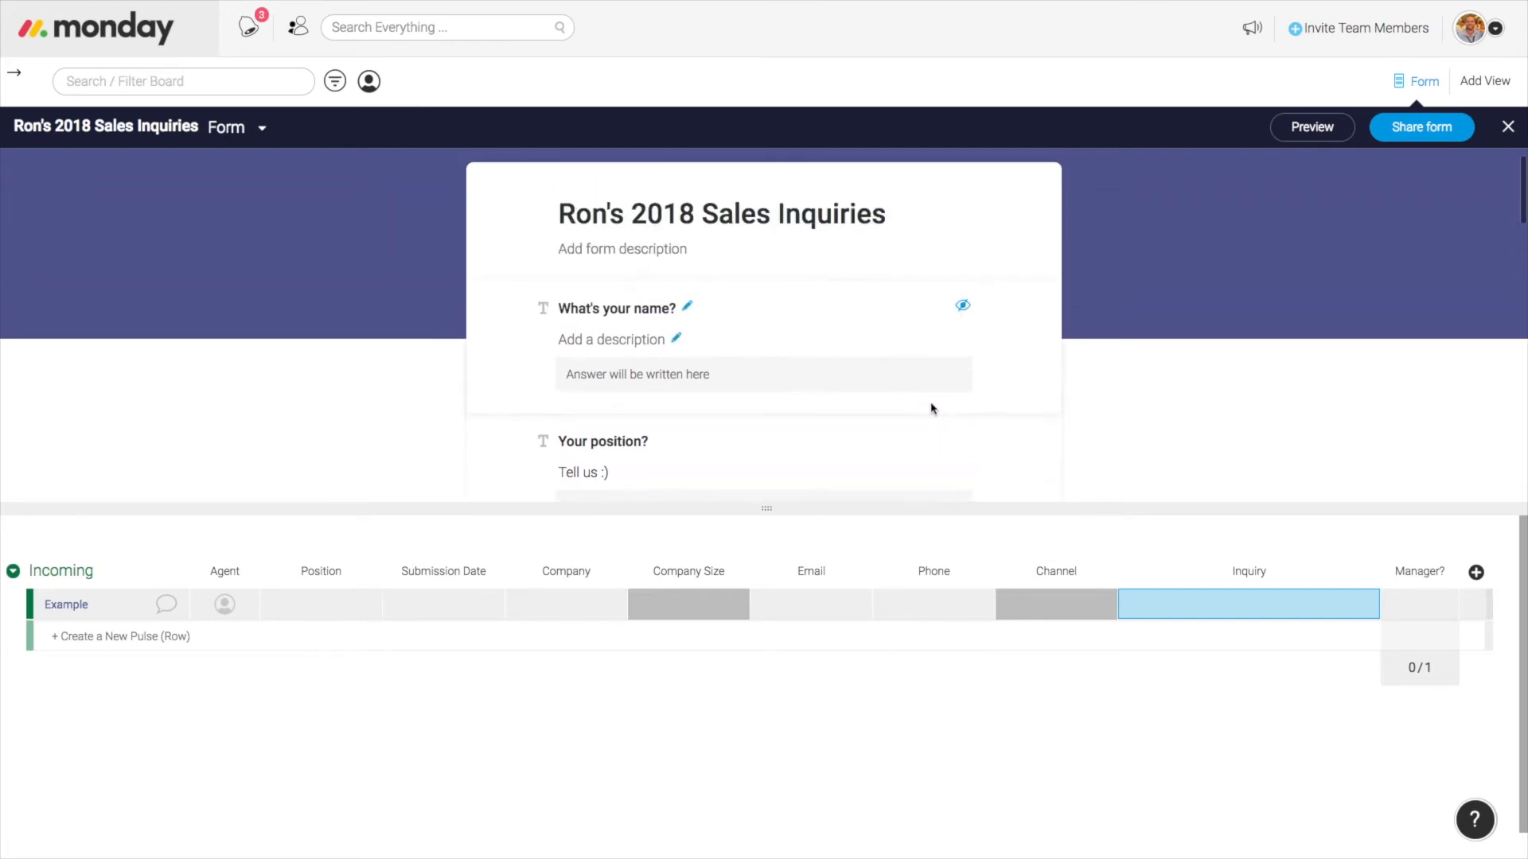
pyautogui.scroll(-2, 543, 342)
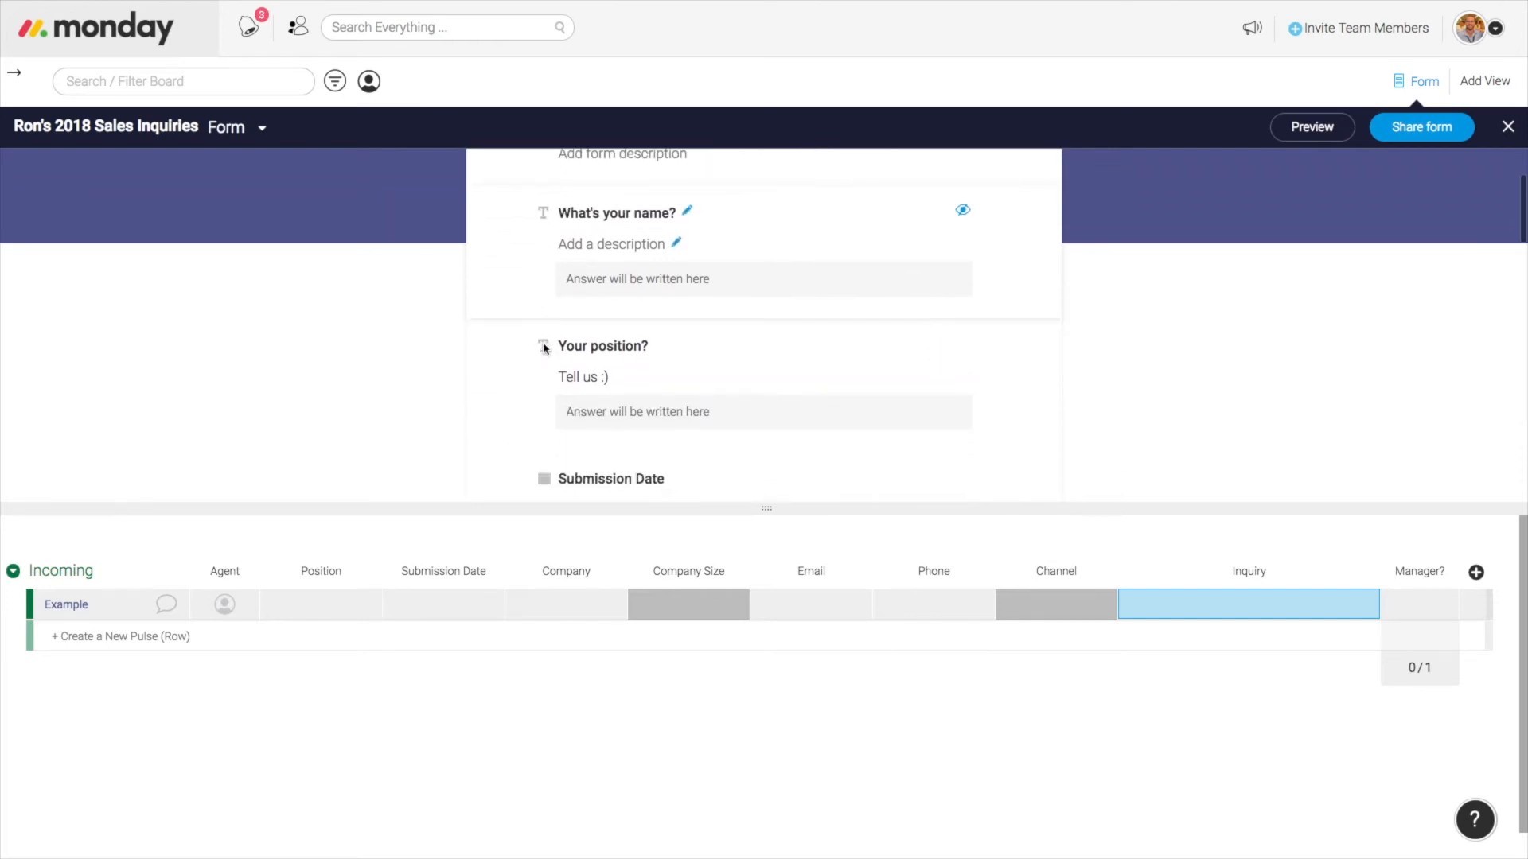
pyautogui.scroll(-2, 544, 348)
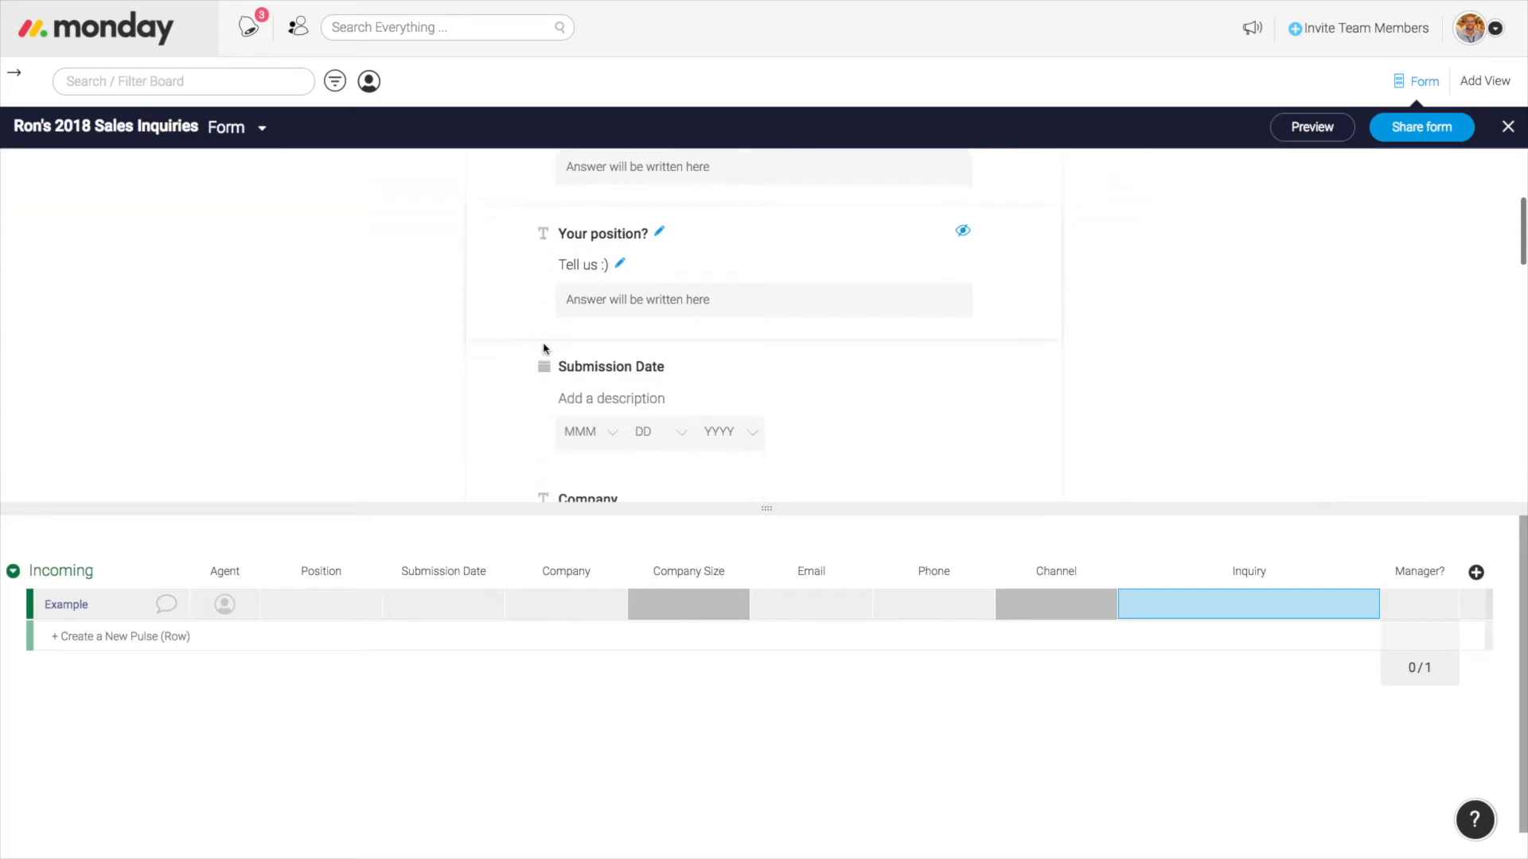
pyautogui.scroll(-4, 543, 364)
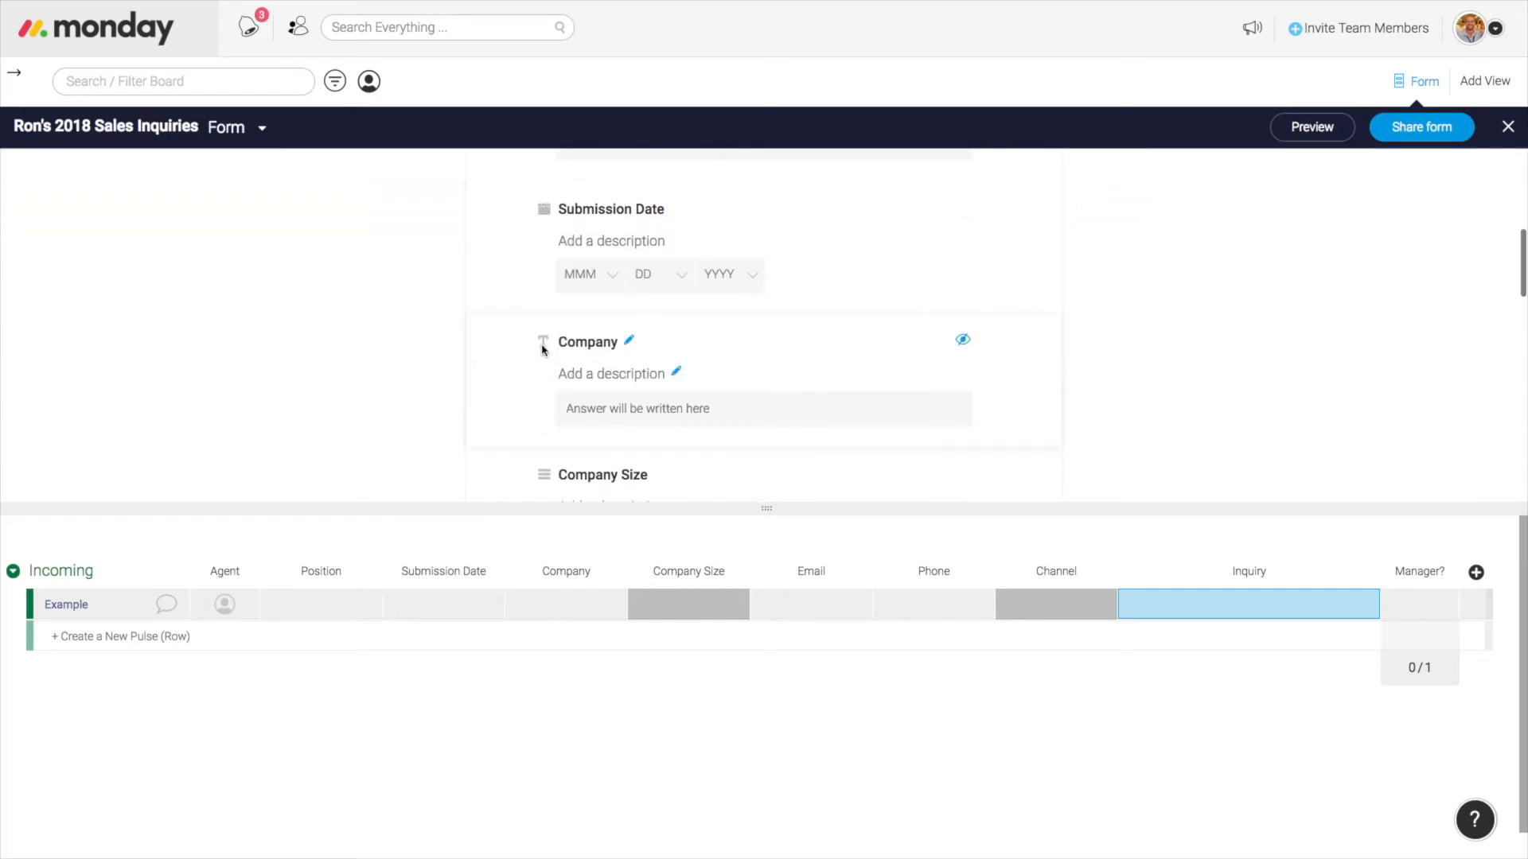
pyautogui.scroll(-1, 542, 370)
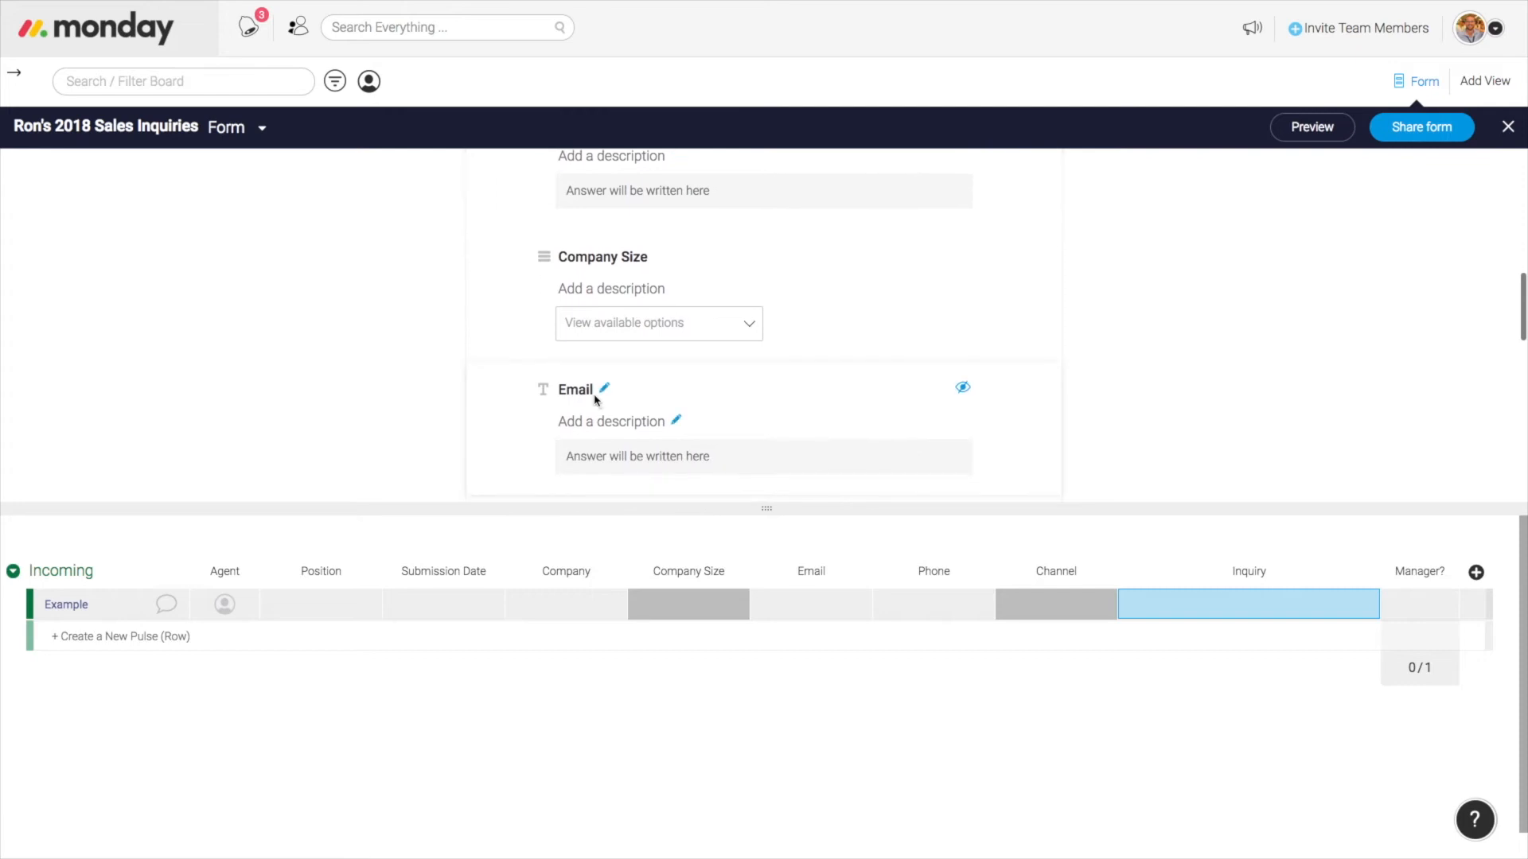
pyautogui.click(614, 391)
pyautogui.moveTo(614, 391); pyautogui.dragTo(562, 391)
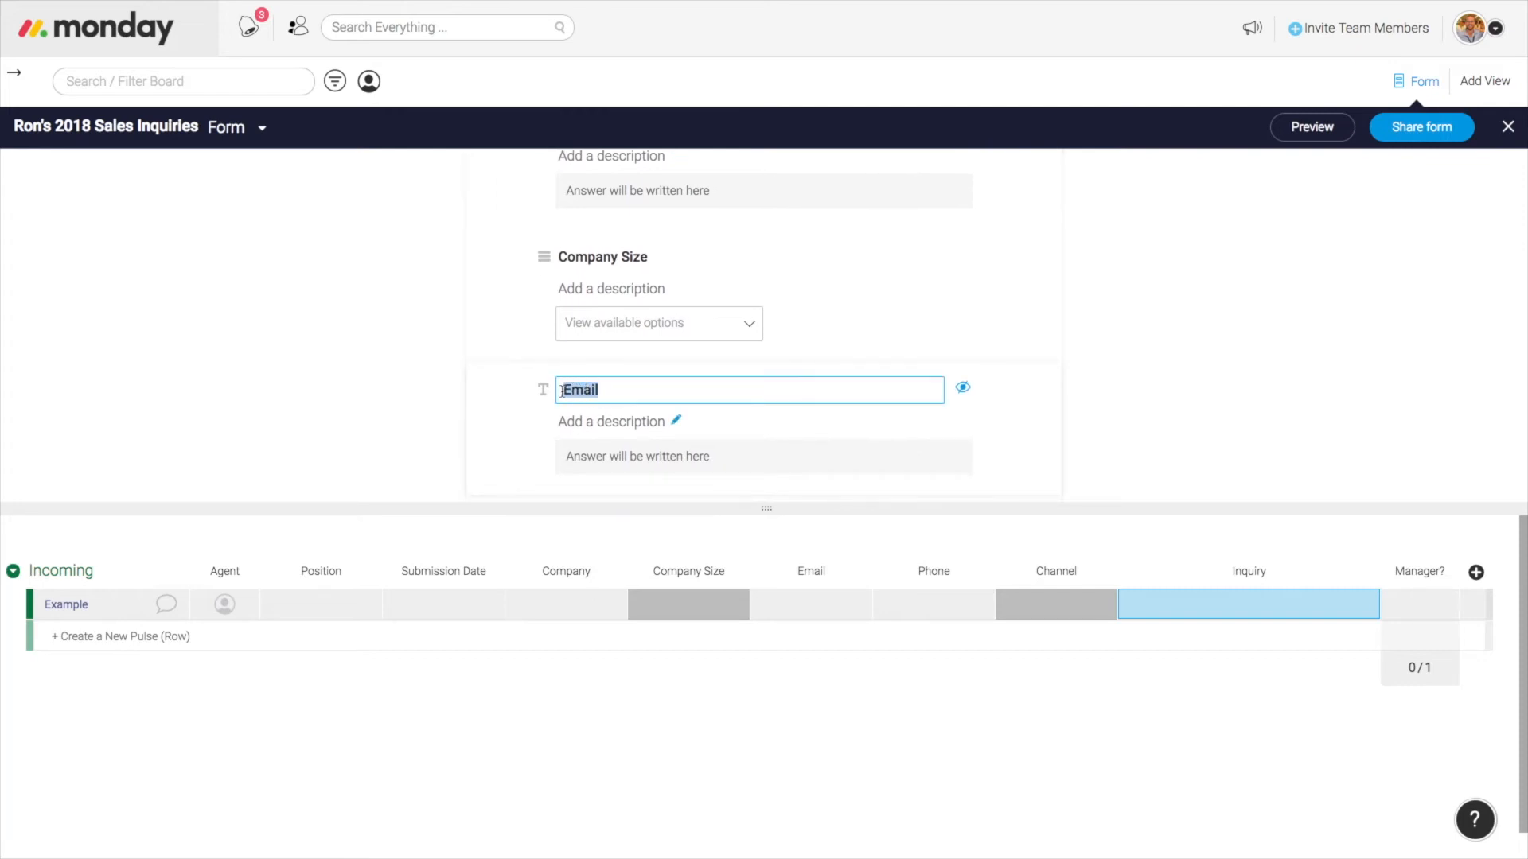
pyautogui.write('You email?')
pyautogui.press('Return')
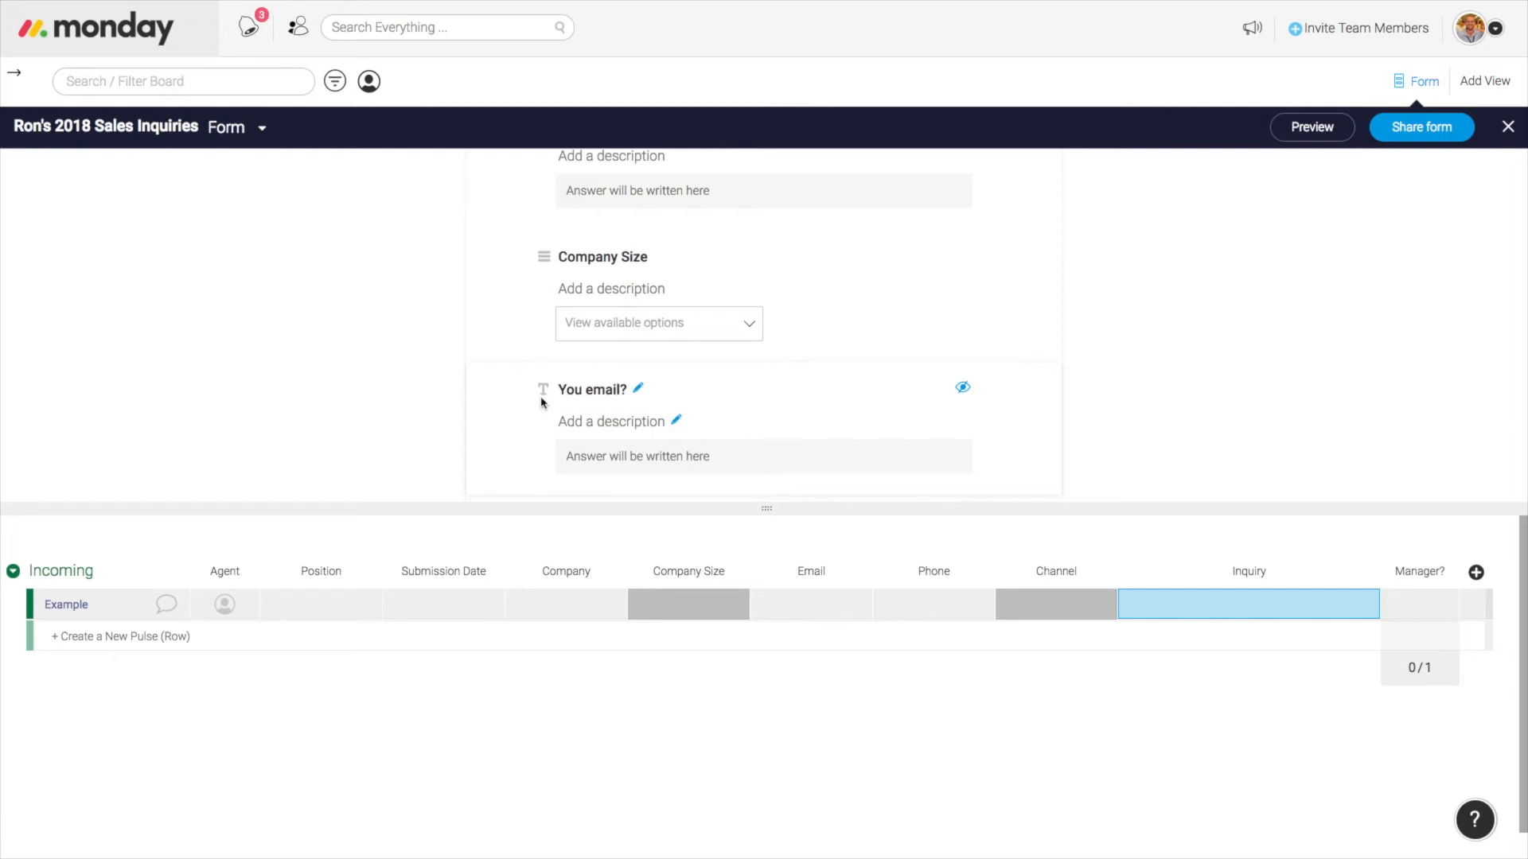
pyautogui.scroll(1, 935, 315)
pyautogui.scroll(4, 935, 317)
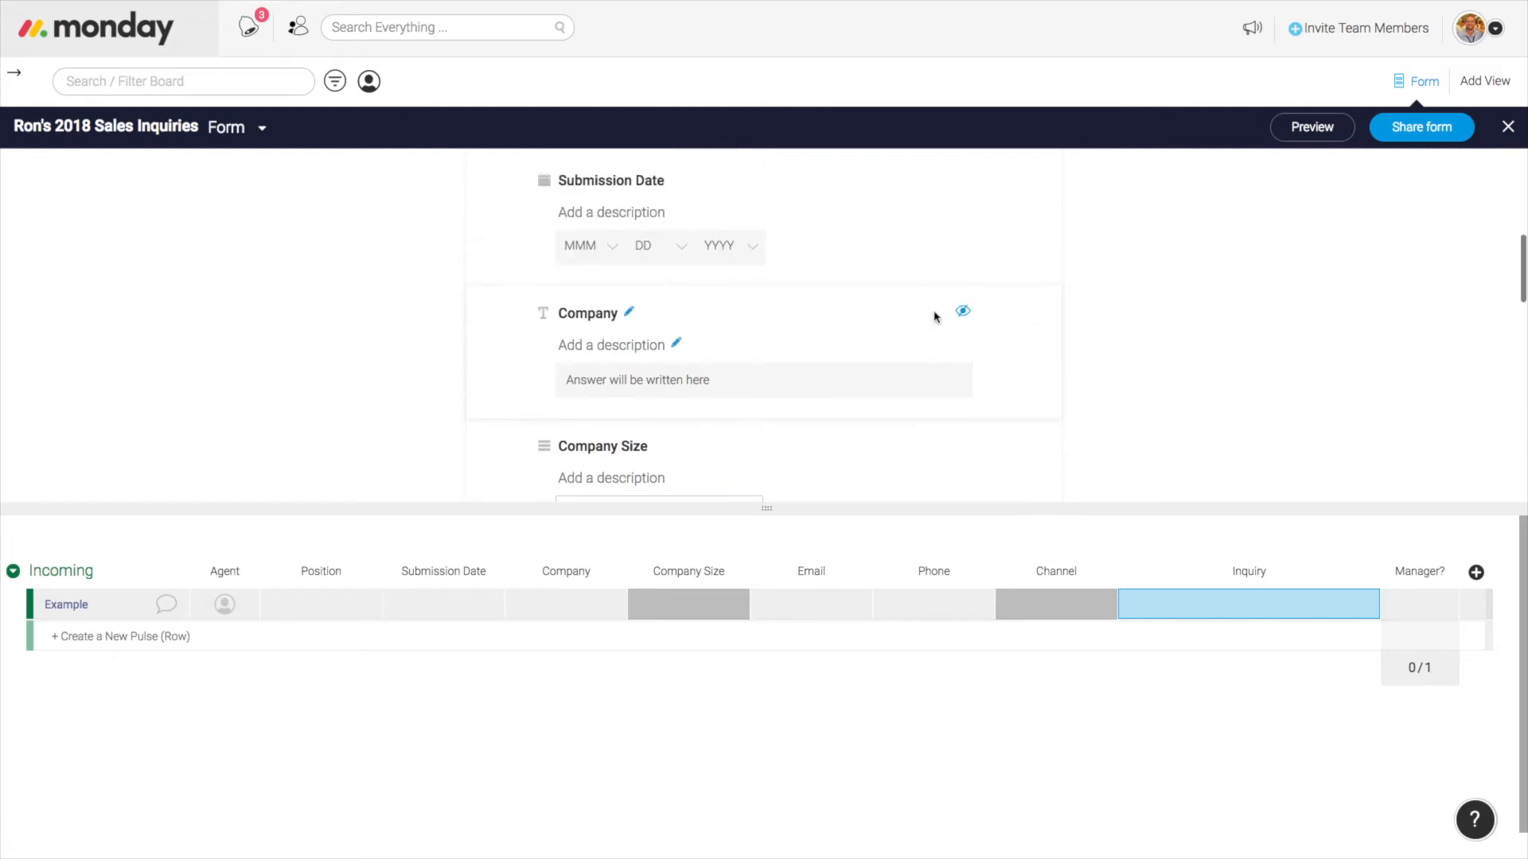
pyautogui.scroll(2, 935, 318)
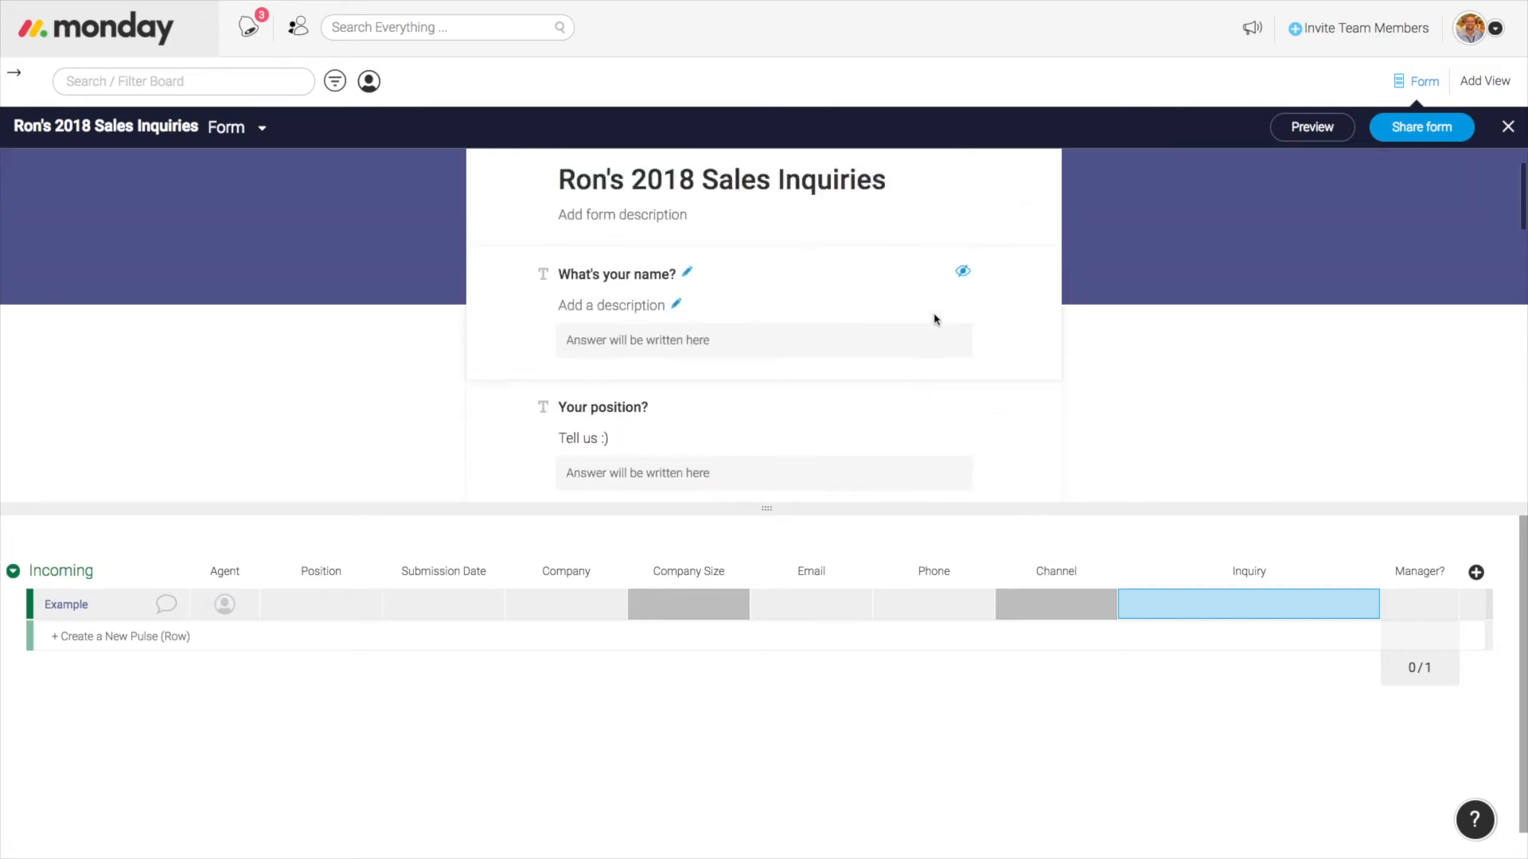
pyautogui.scroll(-3, 934, 318)
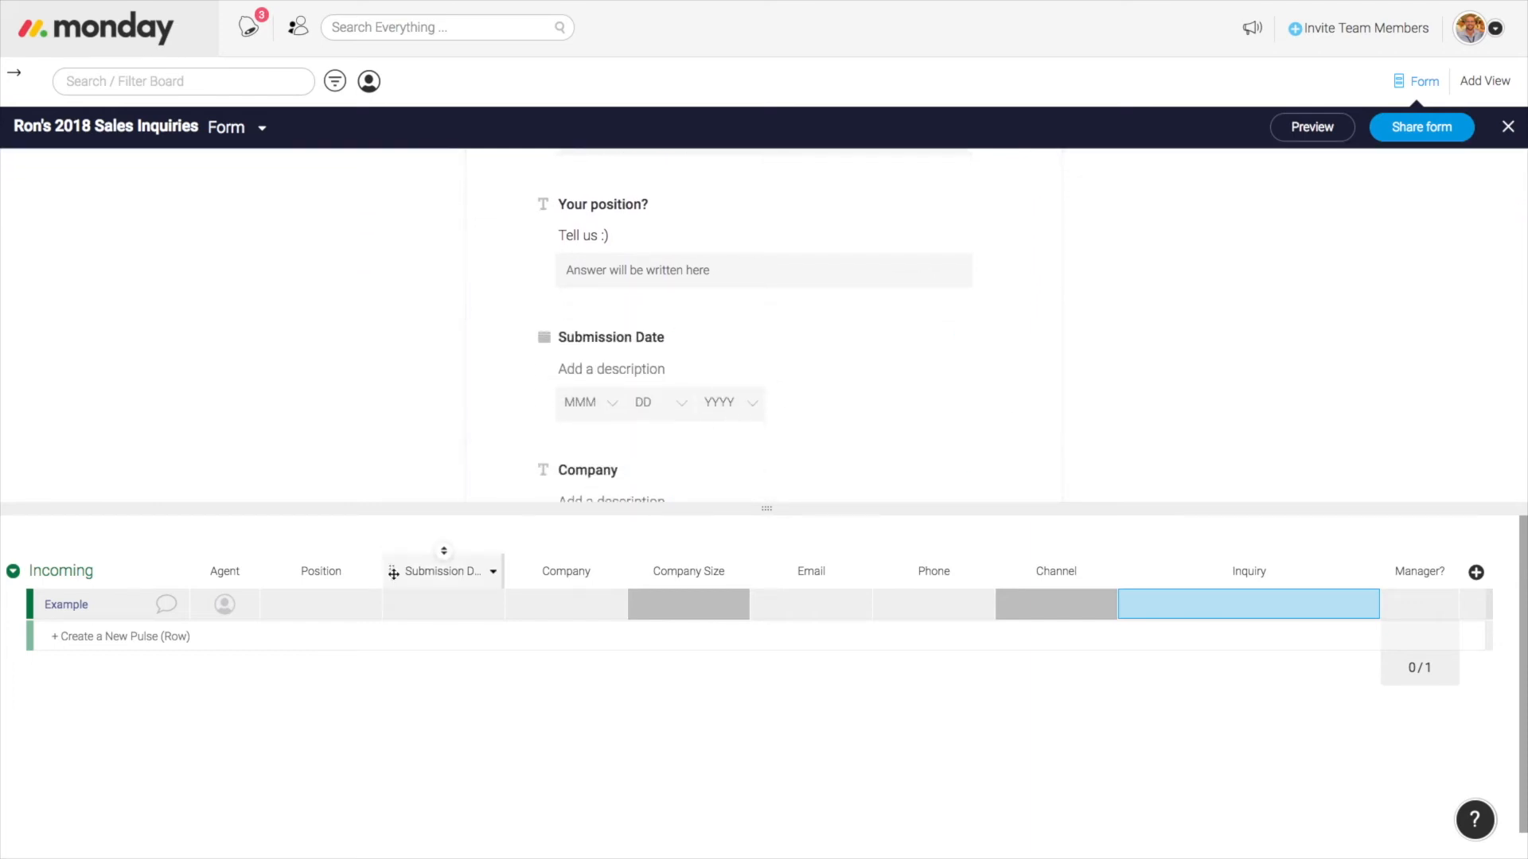
# Step: Preview the finished sales inquiries form, look through its questions down to the submit button, and close the preview
pyautogui.moveTo(393, 573)
pyautogui.mouseDown()
pyautogui.moveTo(286, 570)
pyautogui.moveTo(398, 567)
pyautogui.mouseUp()
pyautogui.scroll(3, 769, 470)
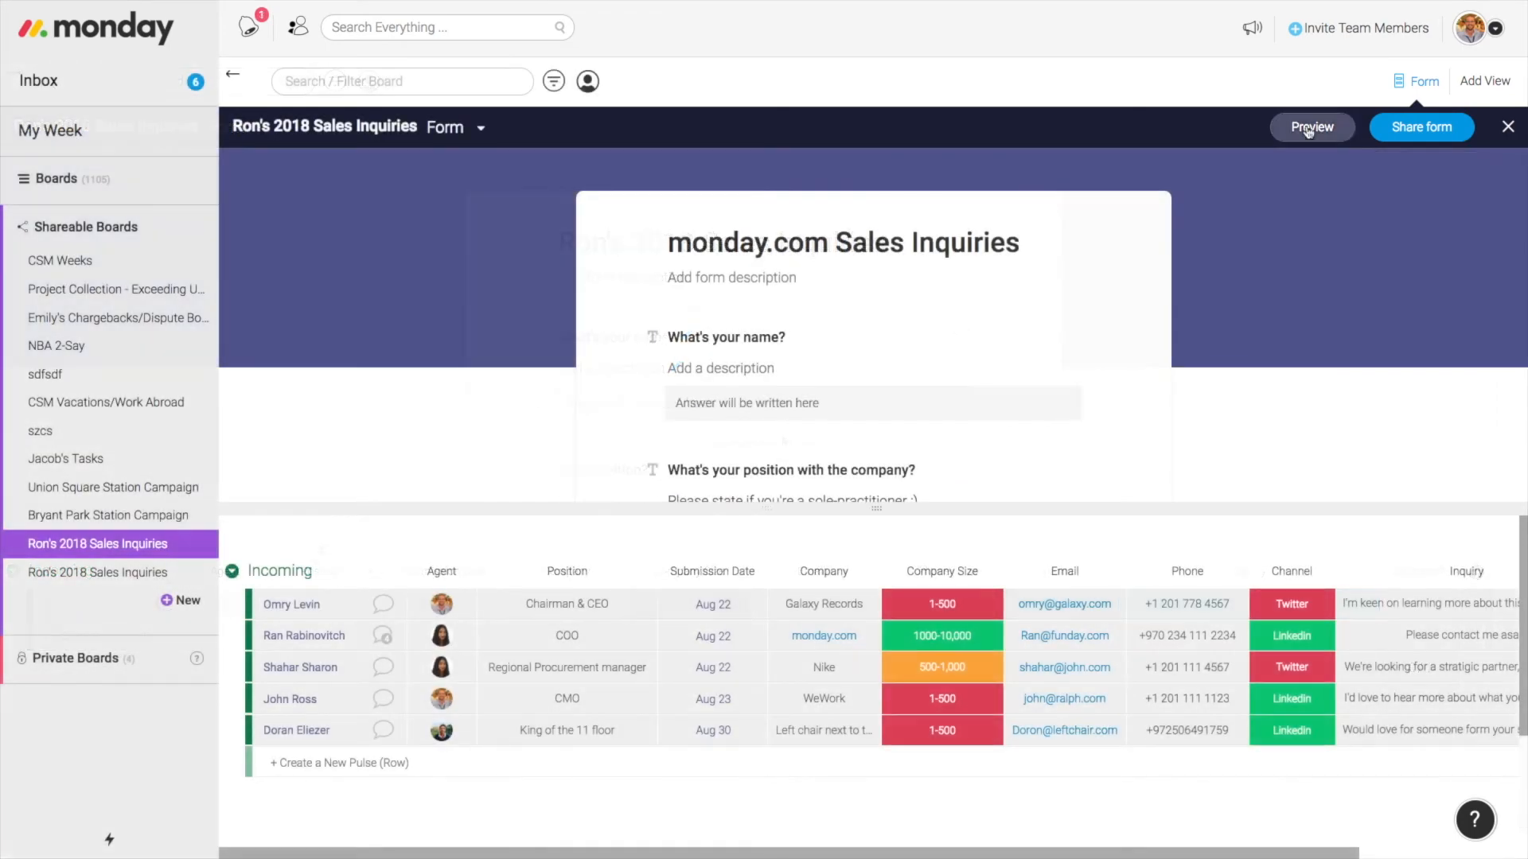
pyautogui.click(1310, 127)
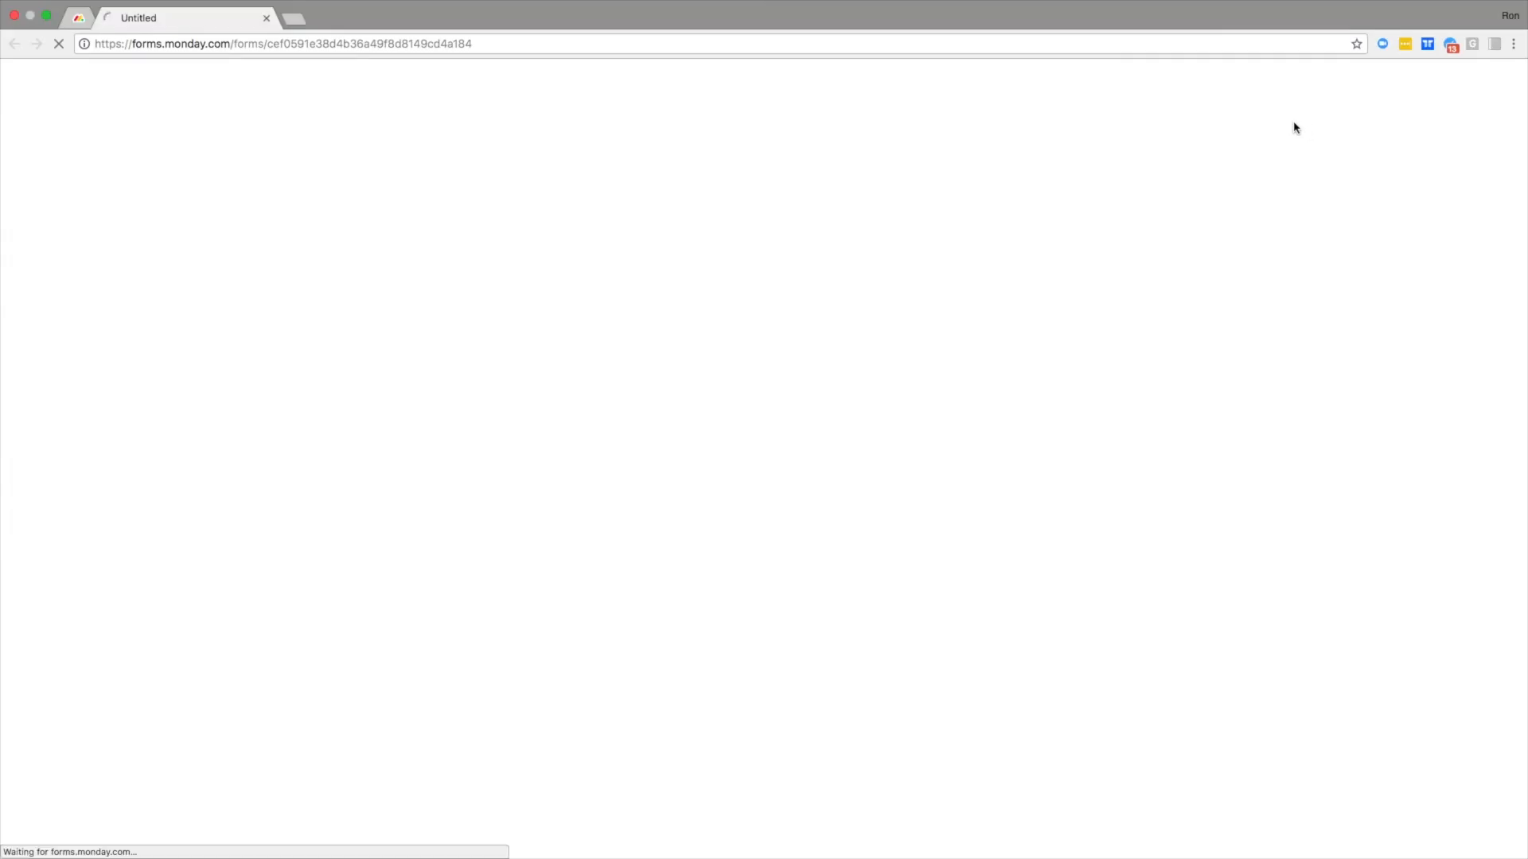
pyautogui.scroll(-2, 613, 196)
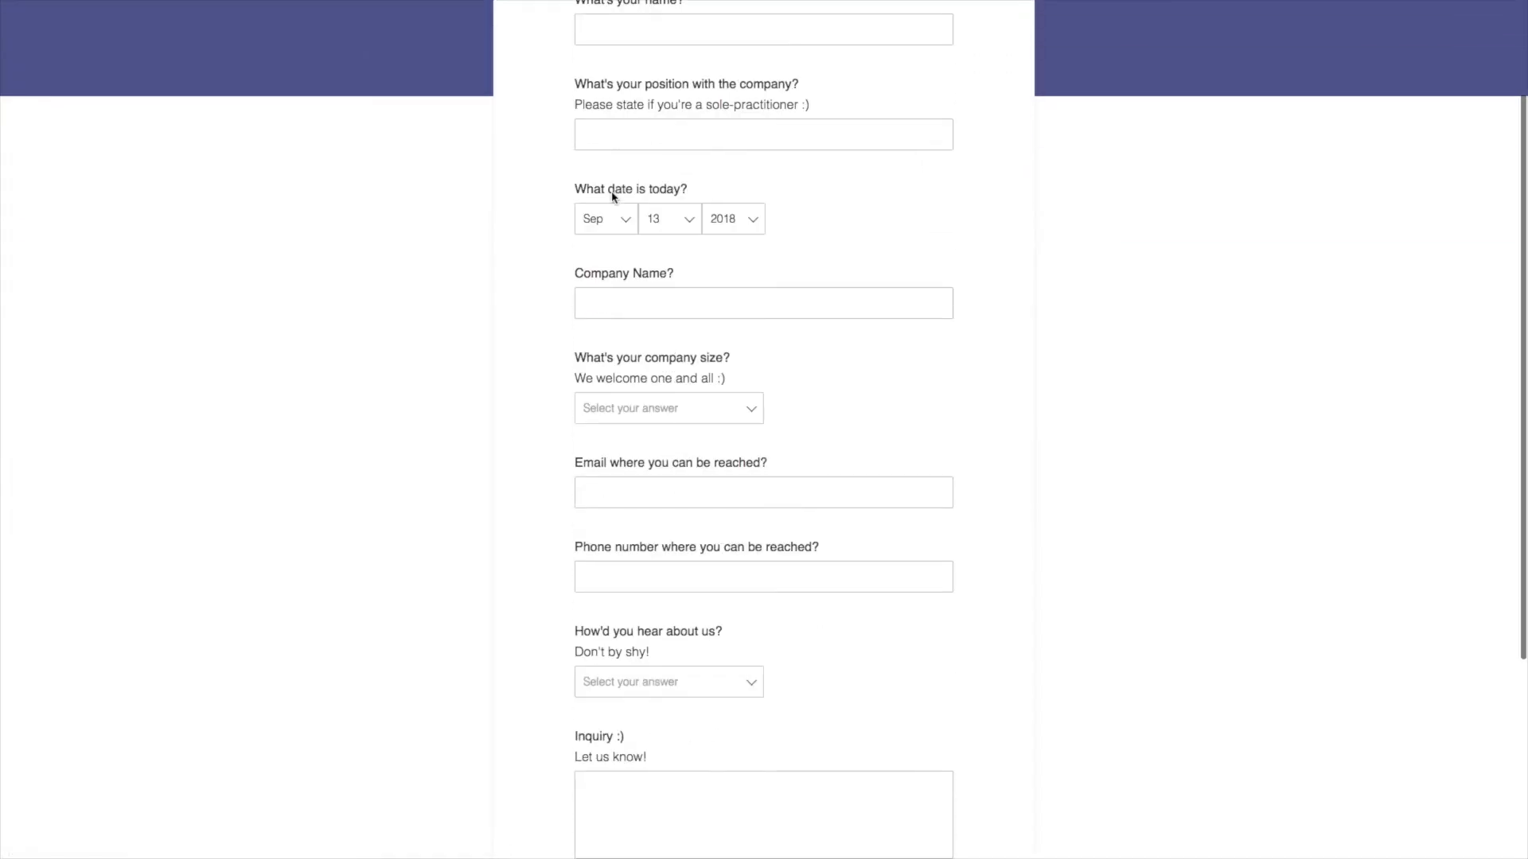
pyautogui.scroll(-4, 612, 196)
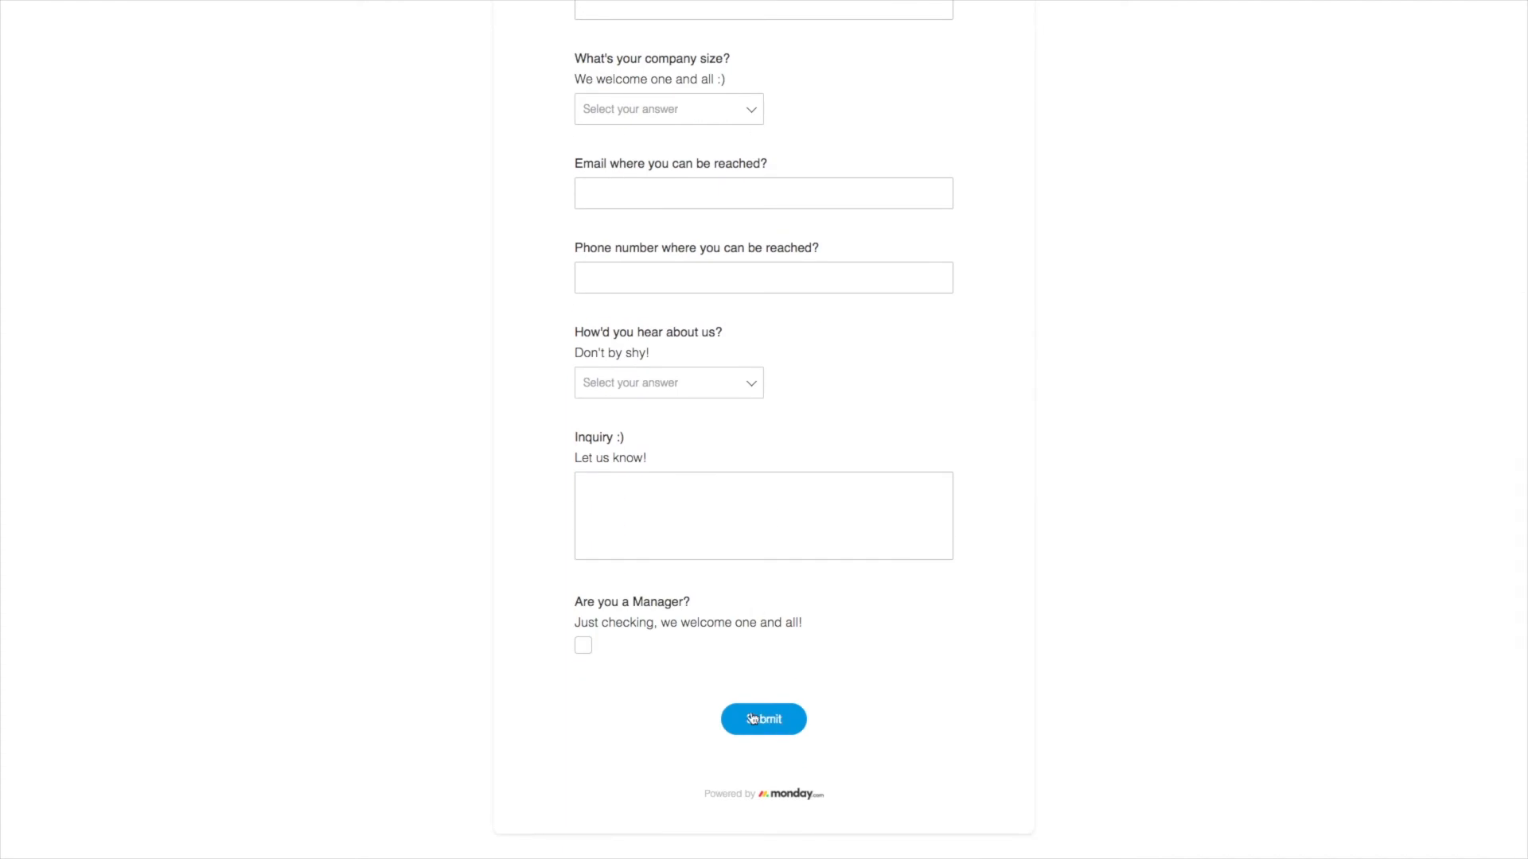
pyautogui.scroll(6, 605, 506)
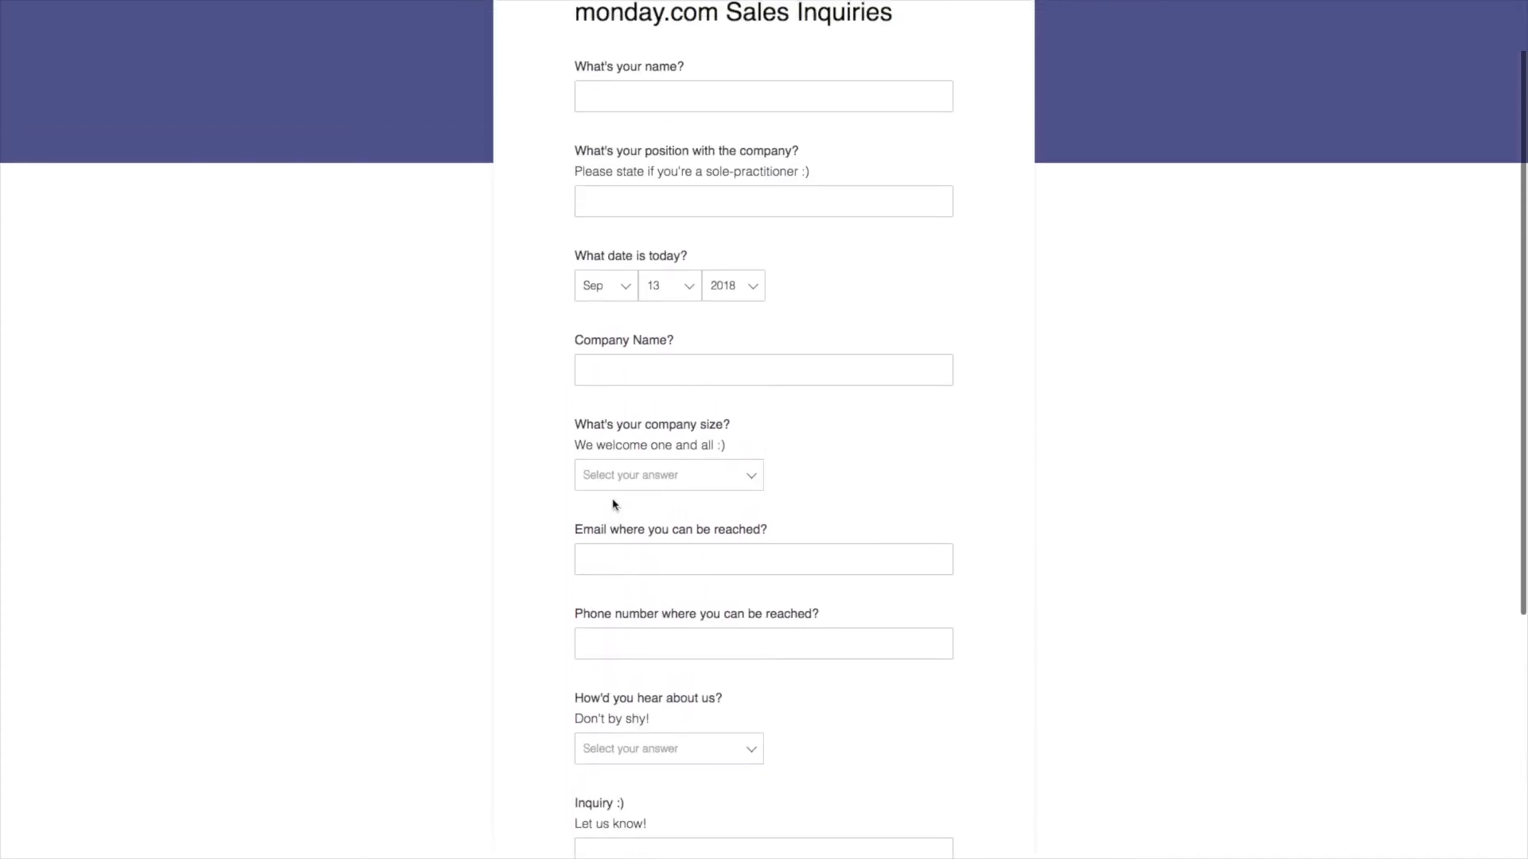
pyautogui.moveTo(179, 5)
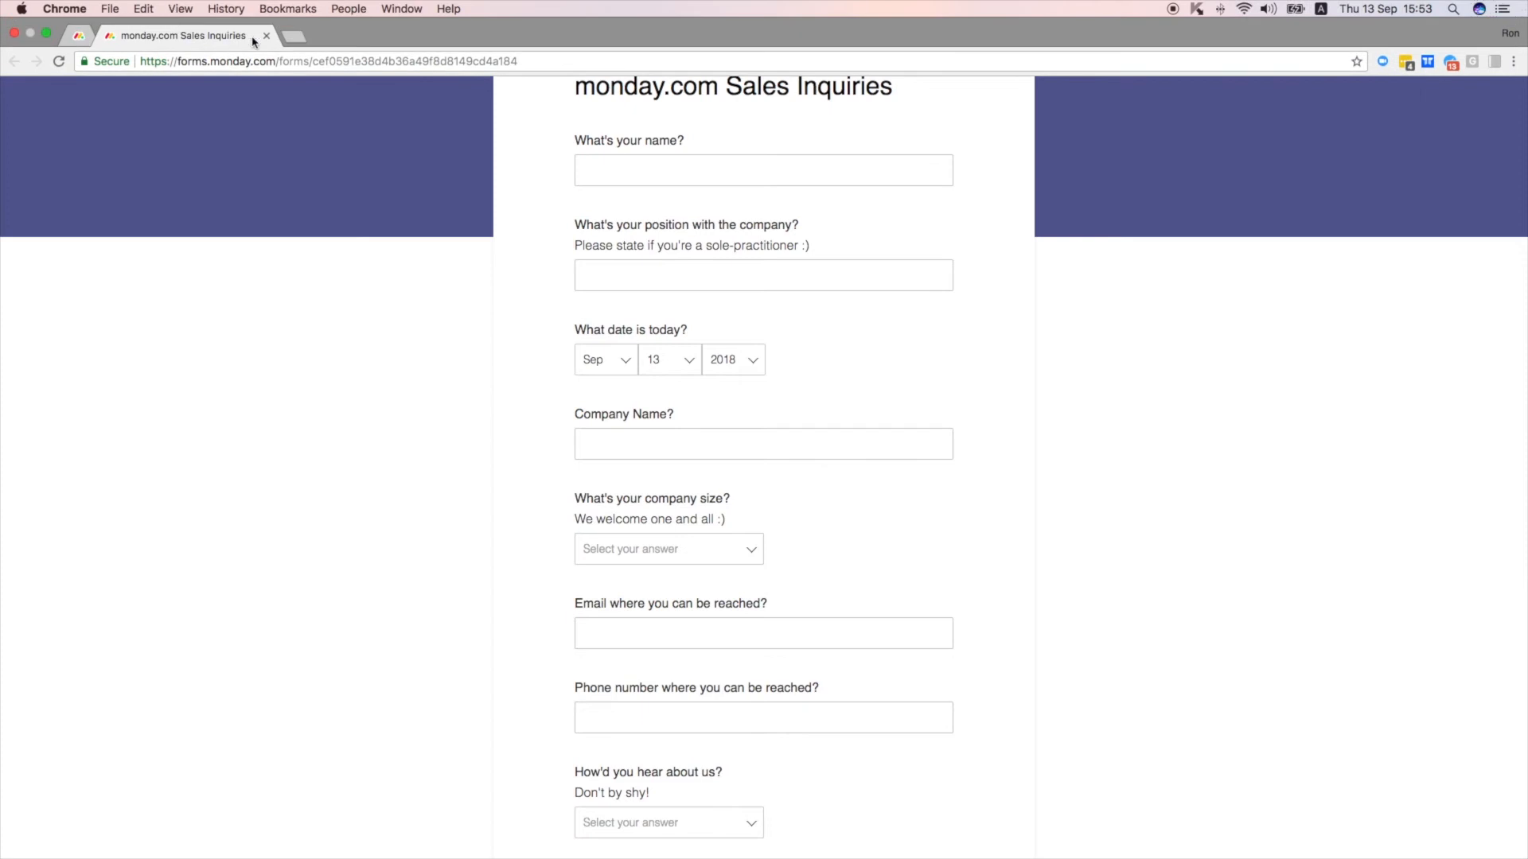
pyautogui.click(259, 35)
# Step: Open the form's sharing options and copy its shareable link
pyautogui.scroll(-2, 668, 581)
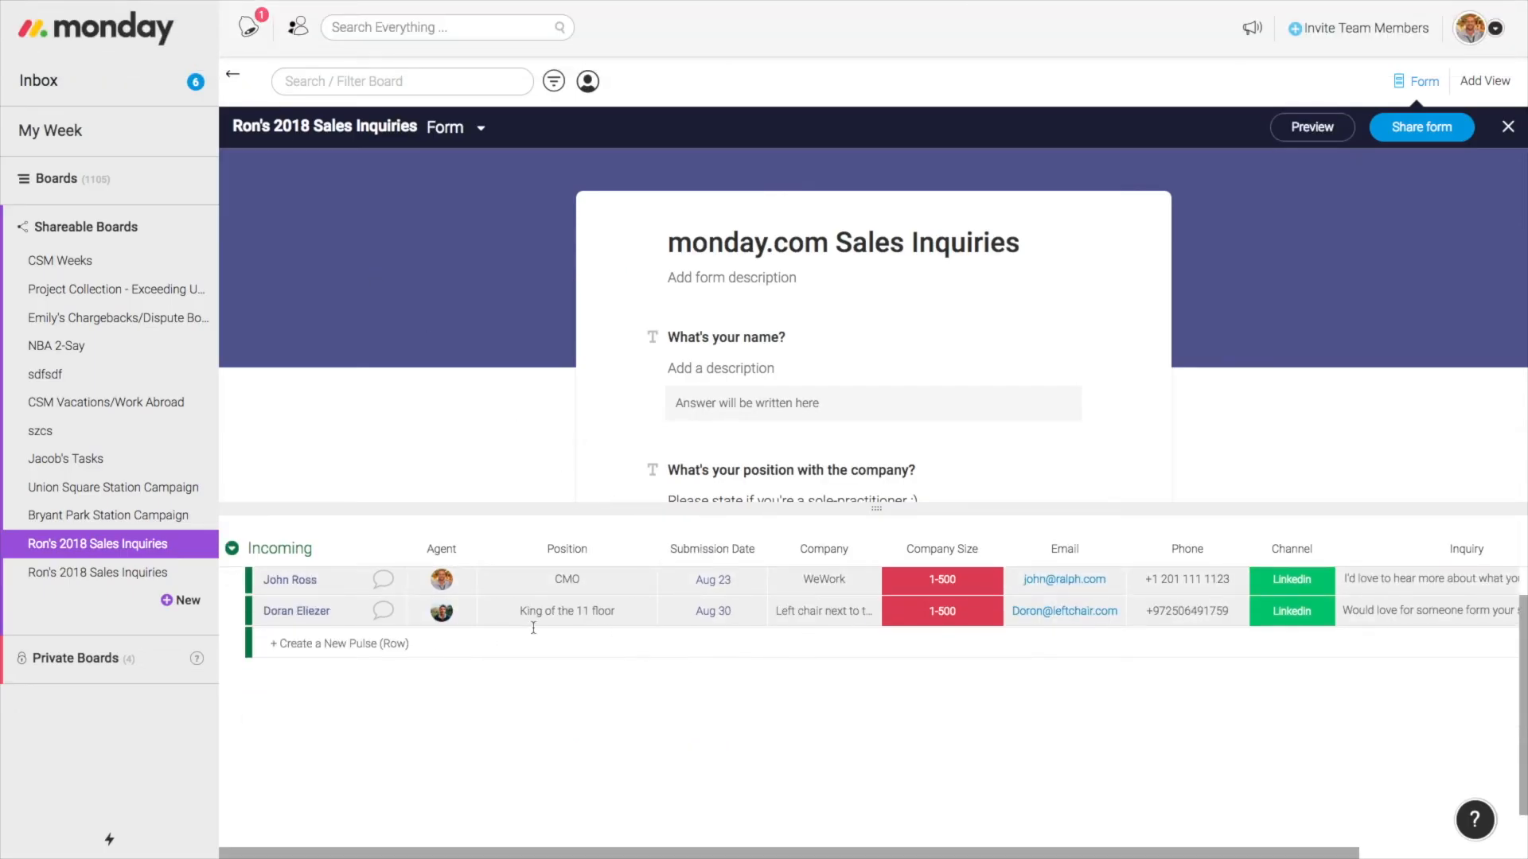
pyautogui.scroll(2, 534, 628)
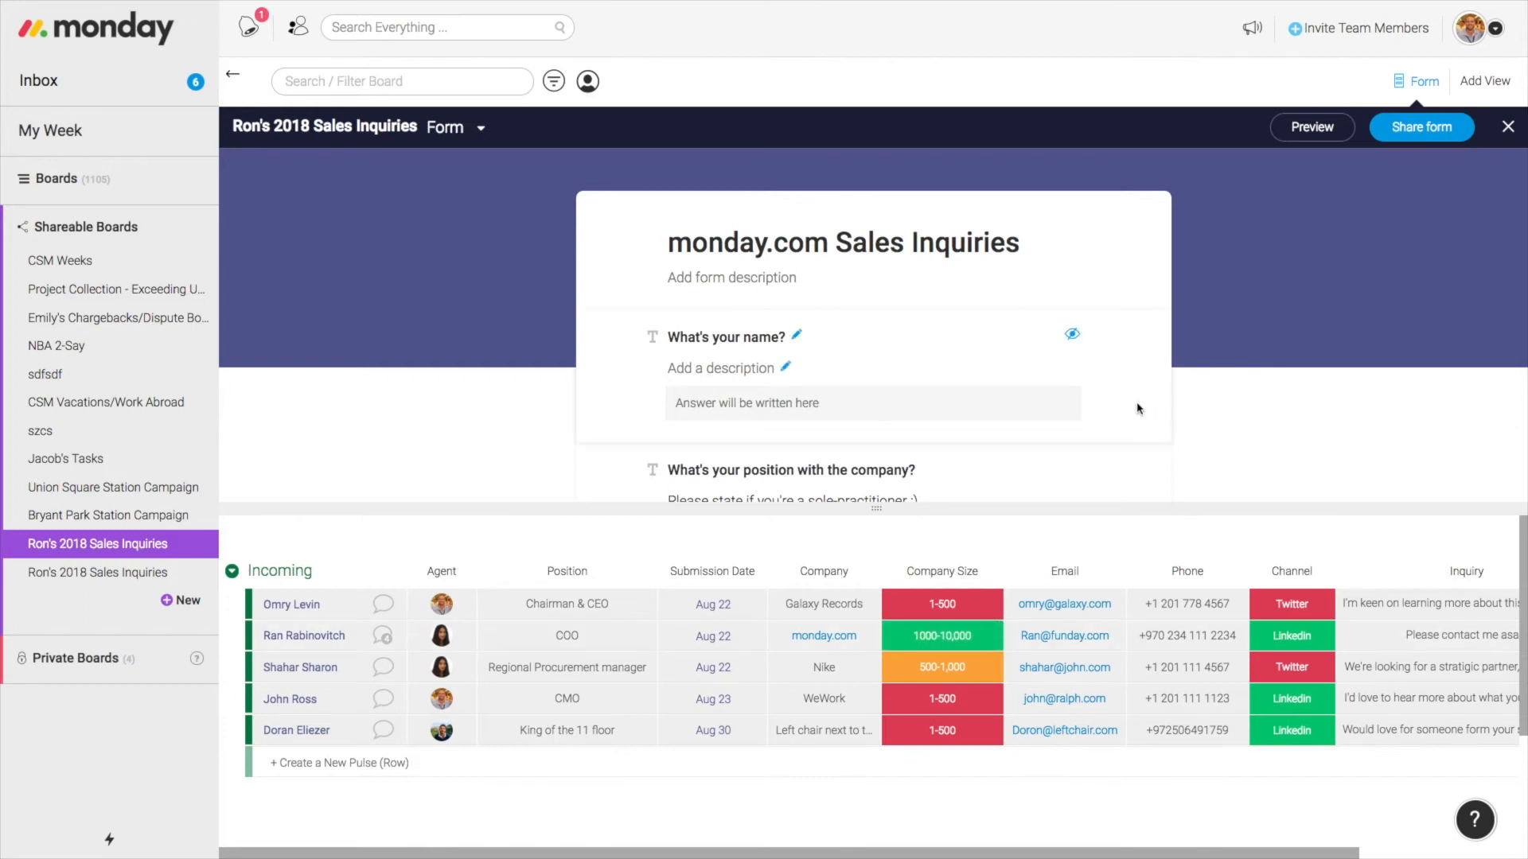
pyautogui.scroll(-6, 1138, 409)
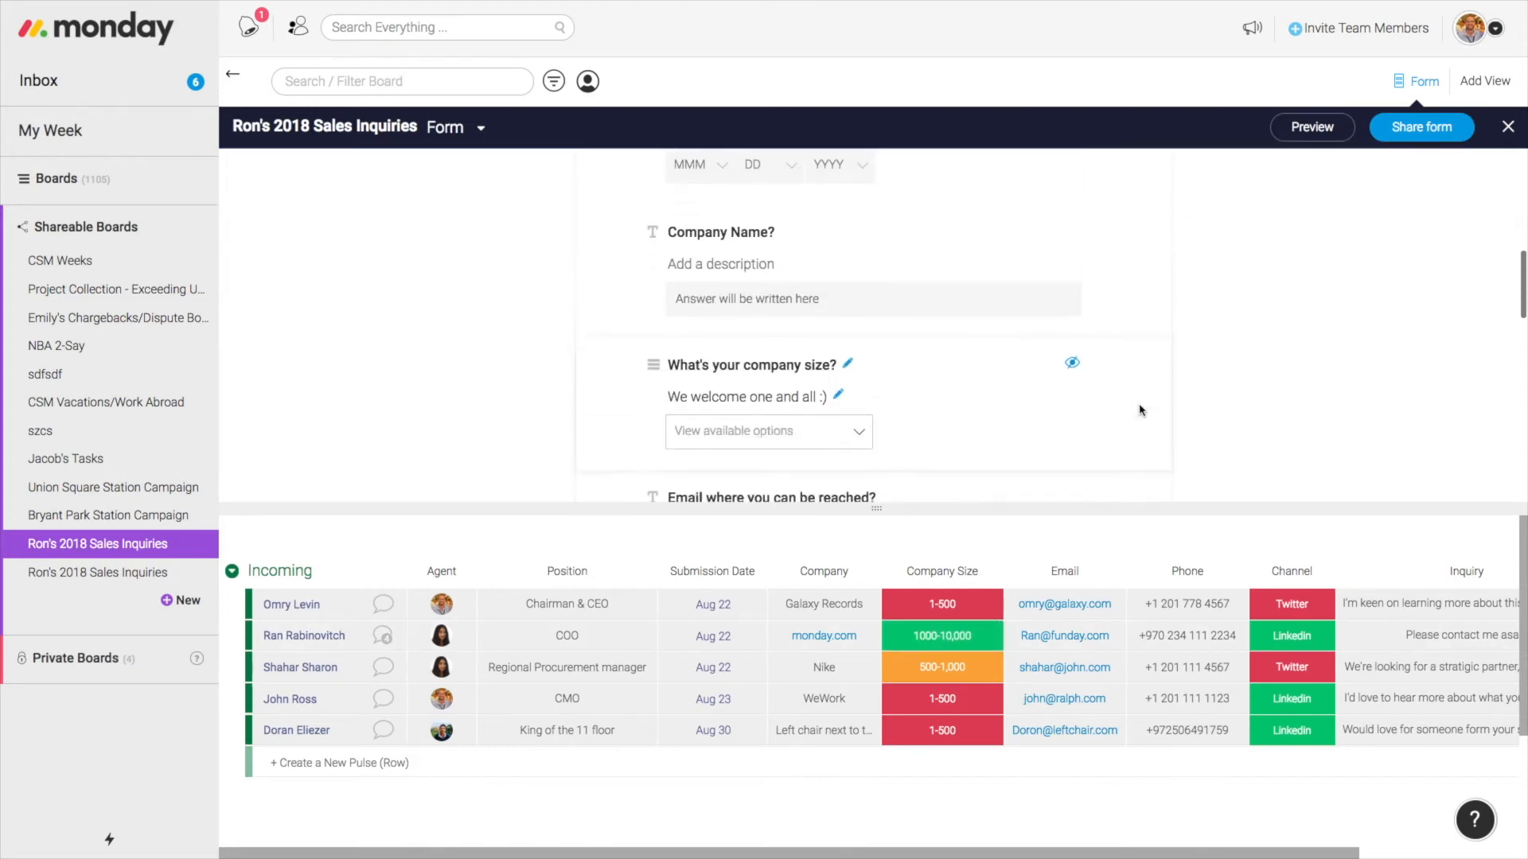
pyautogui.scroll(-8, 1141, 410)
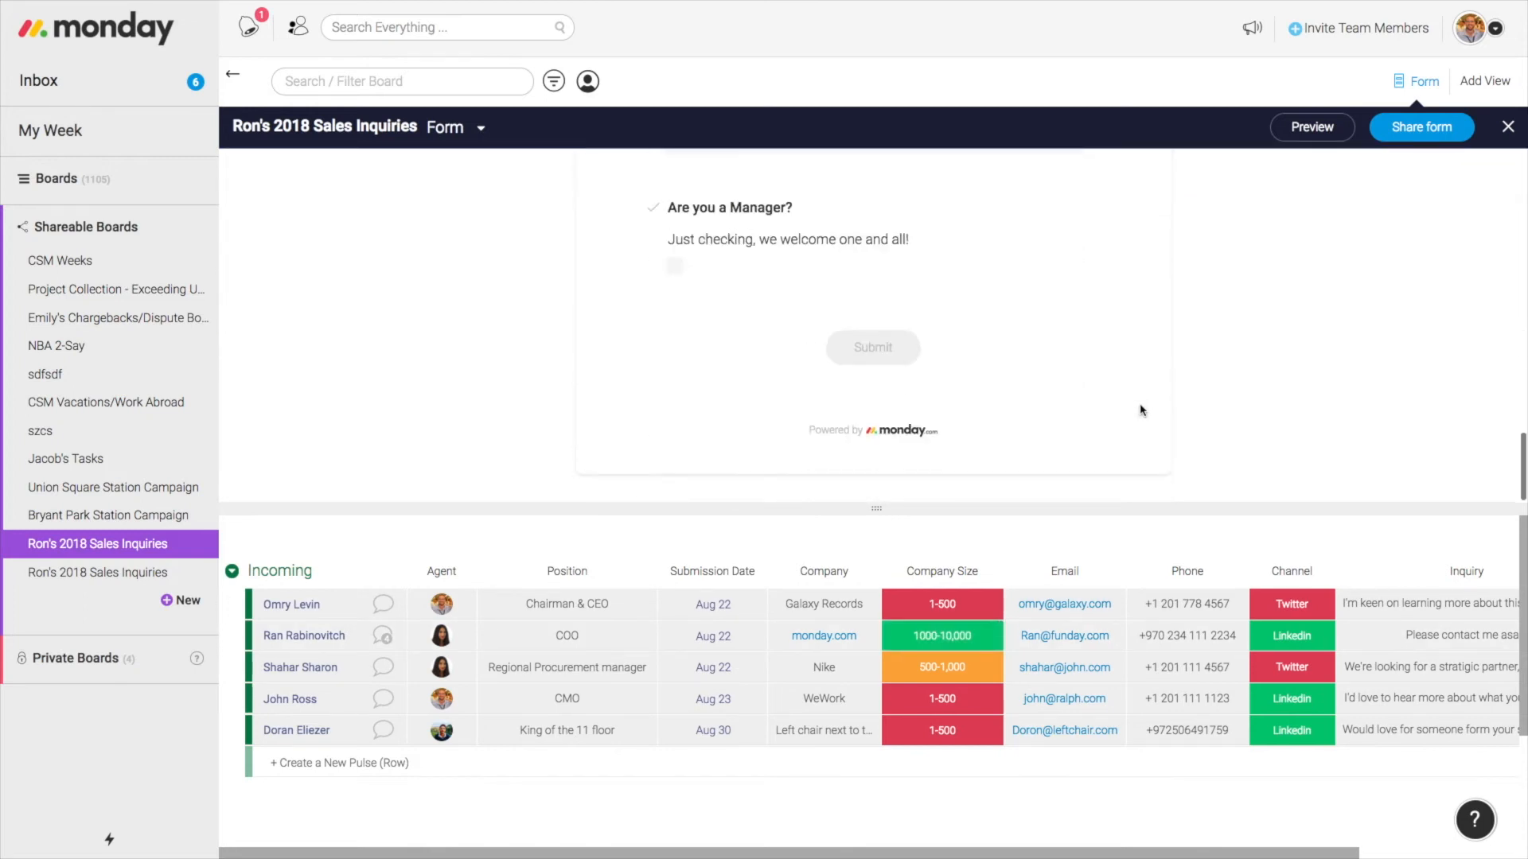
pyautogui.click(1399, 135)
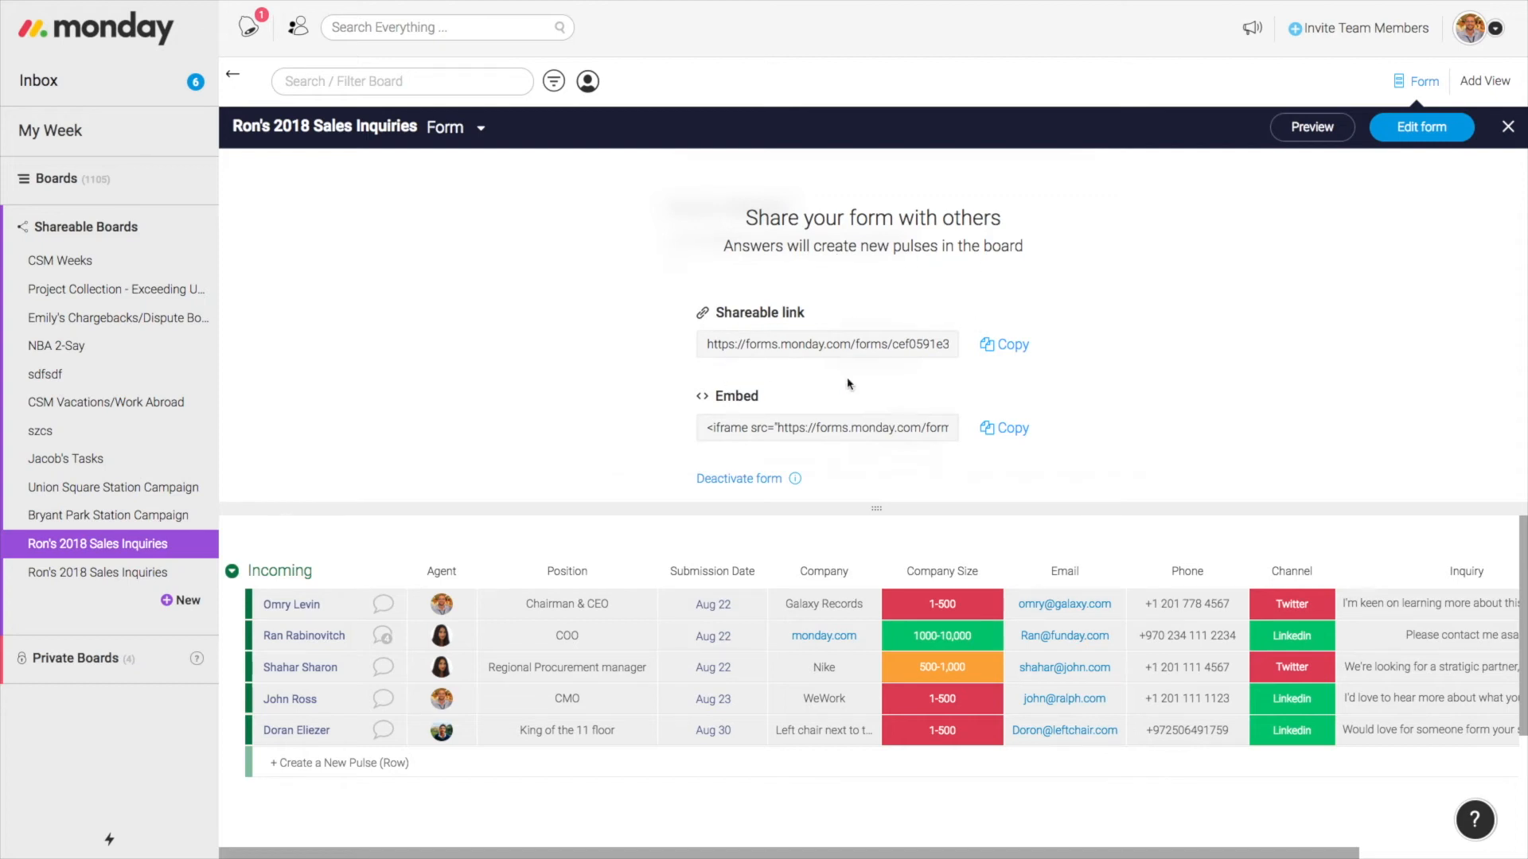
pyautogui.click(1014, 347)
# Step: Mark the submission date in the monday.com company's row with the smiley icon
pyautogui.hscroll(5, 673, 634)
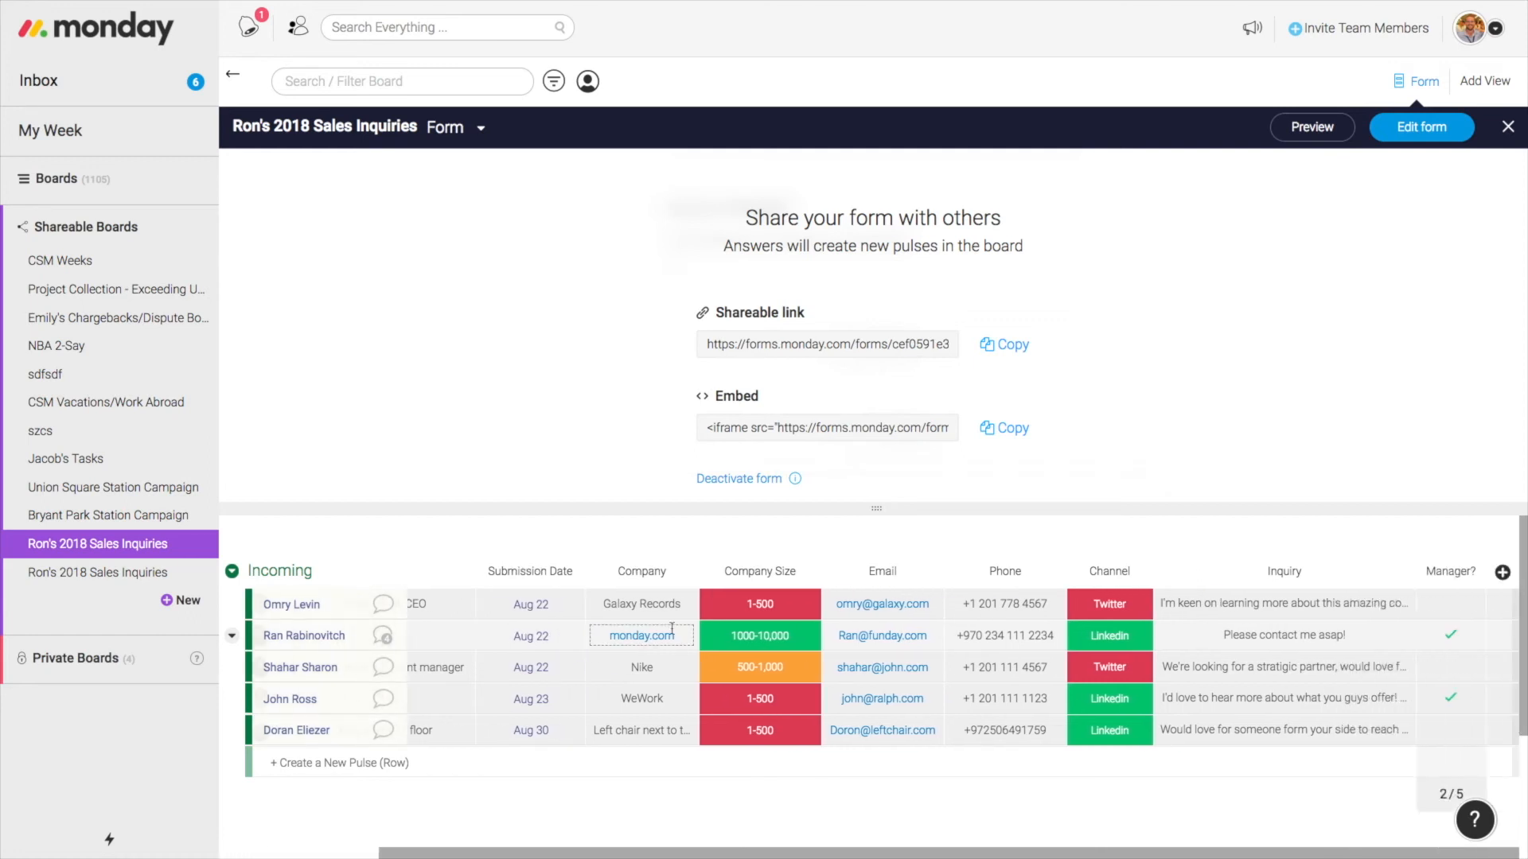
pyautogui.hscroll(-5, 672, 628)
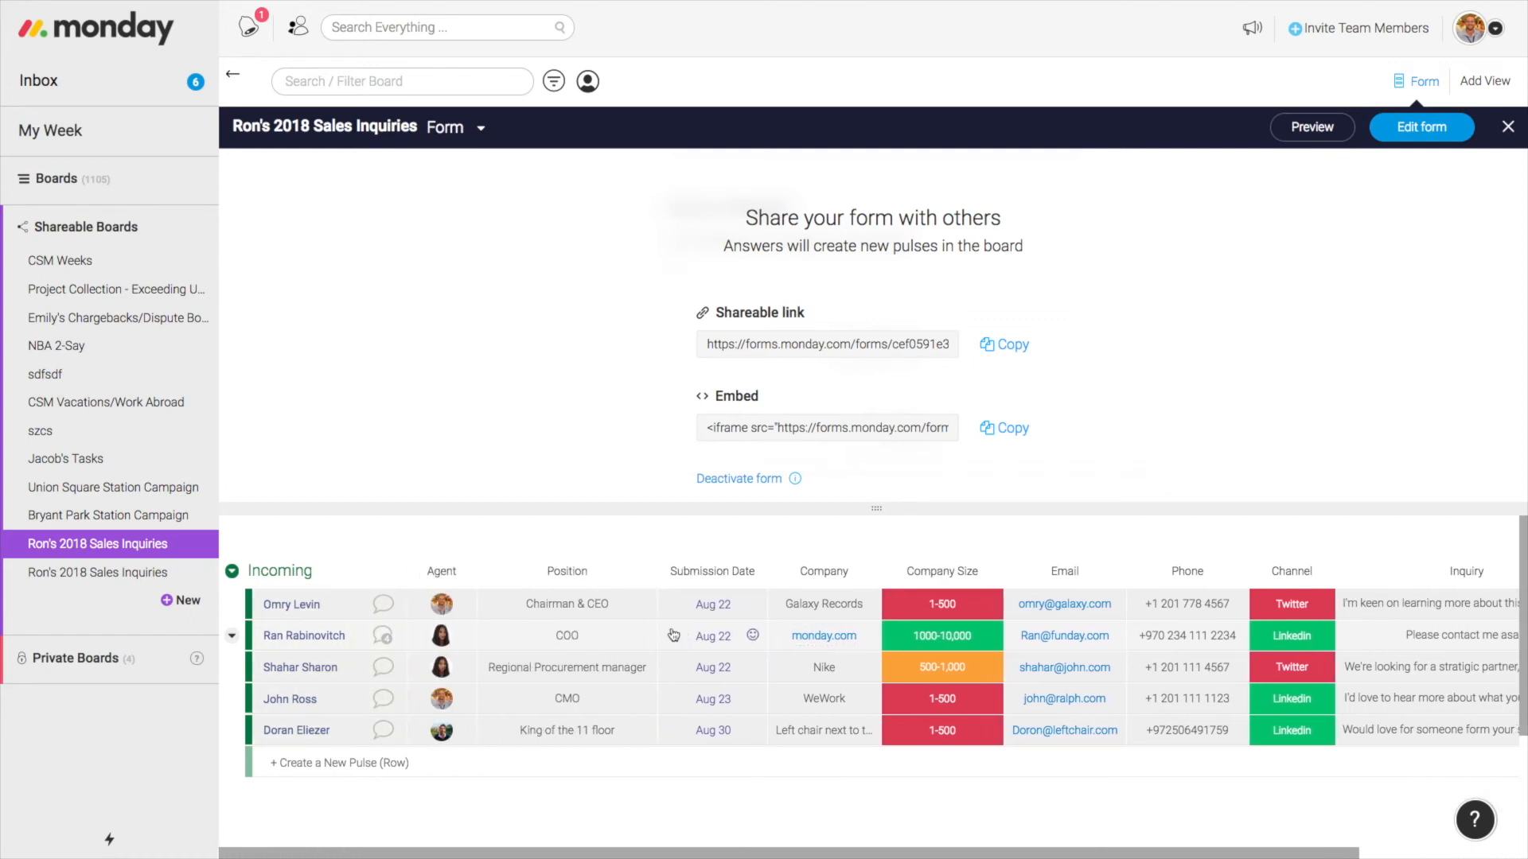
pyautogui.click(755, 639)
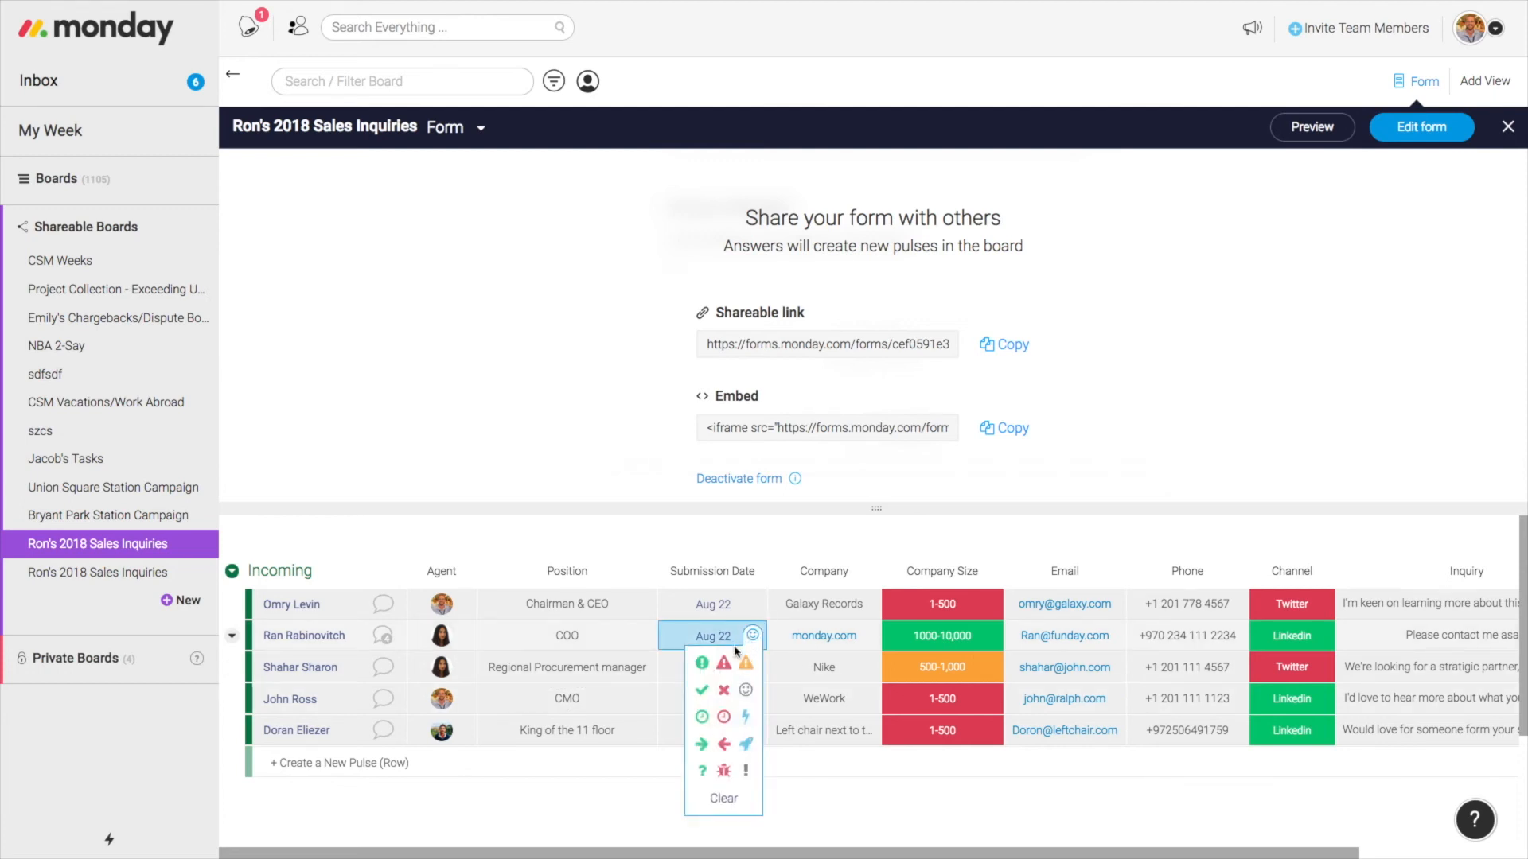
pyautogui.click(748, 695)
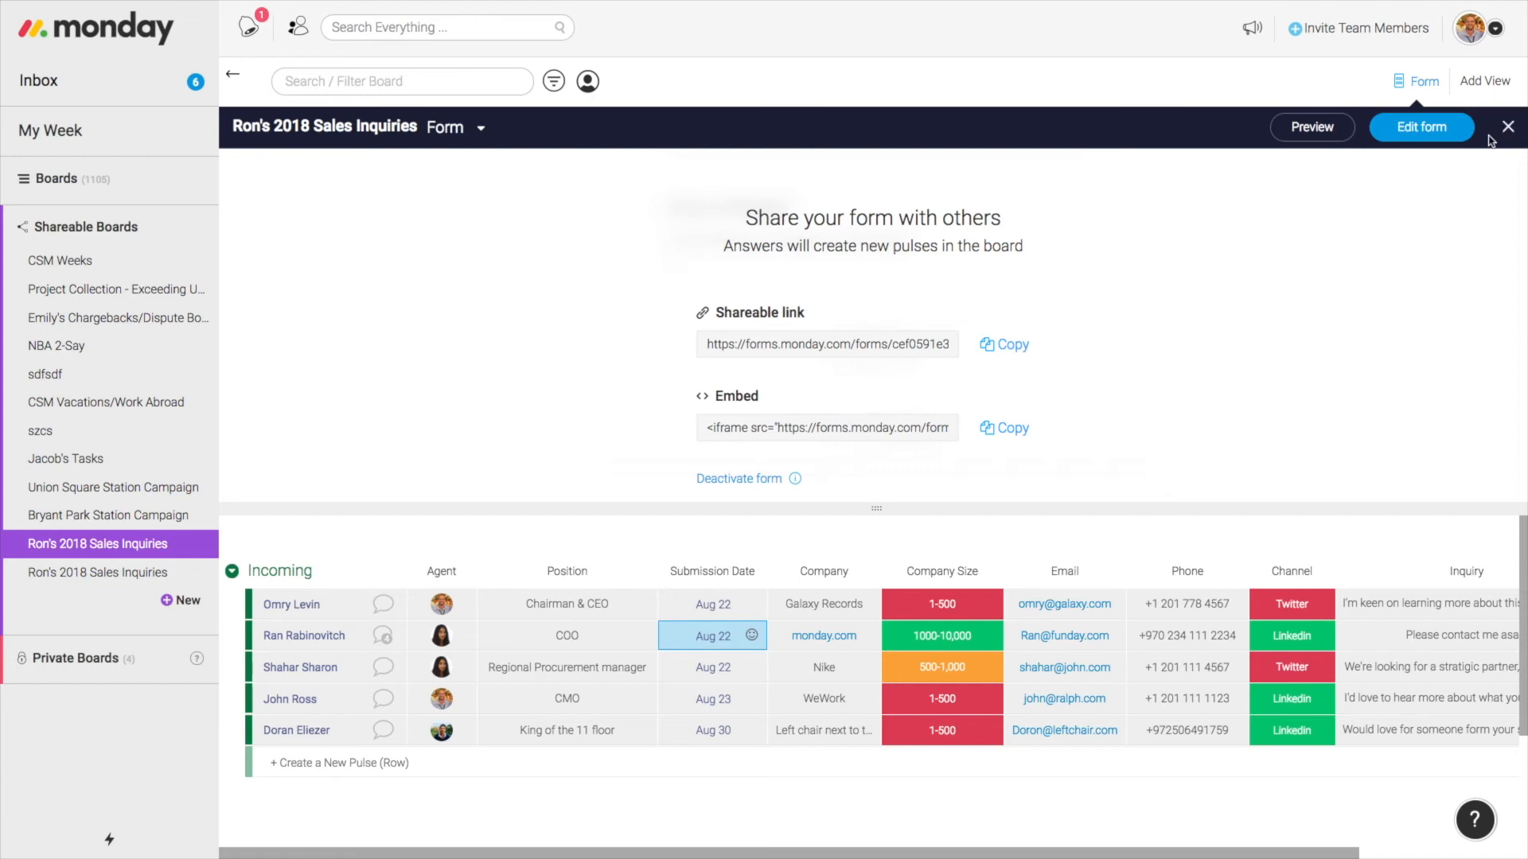
# Step: Return to editing the form and retitle its name question as "What's your name??"
pyautogui.click(1421, 126)
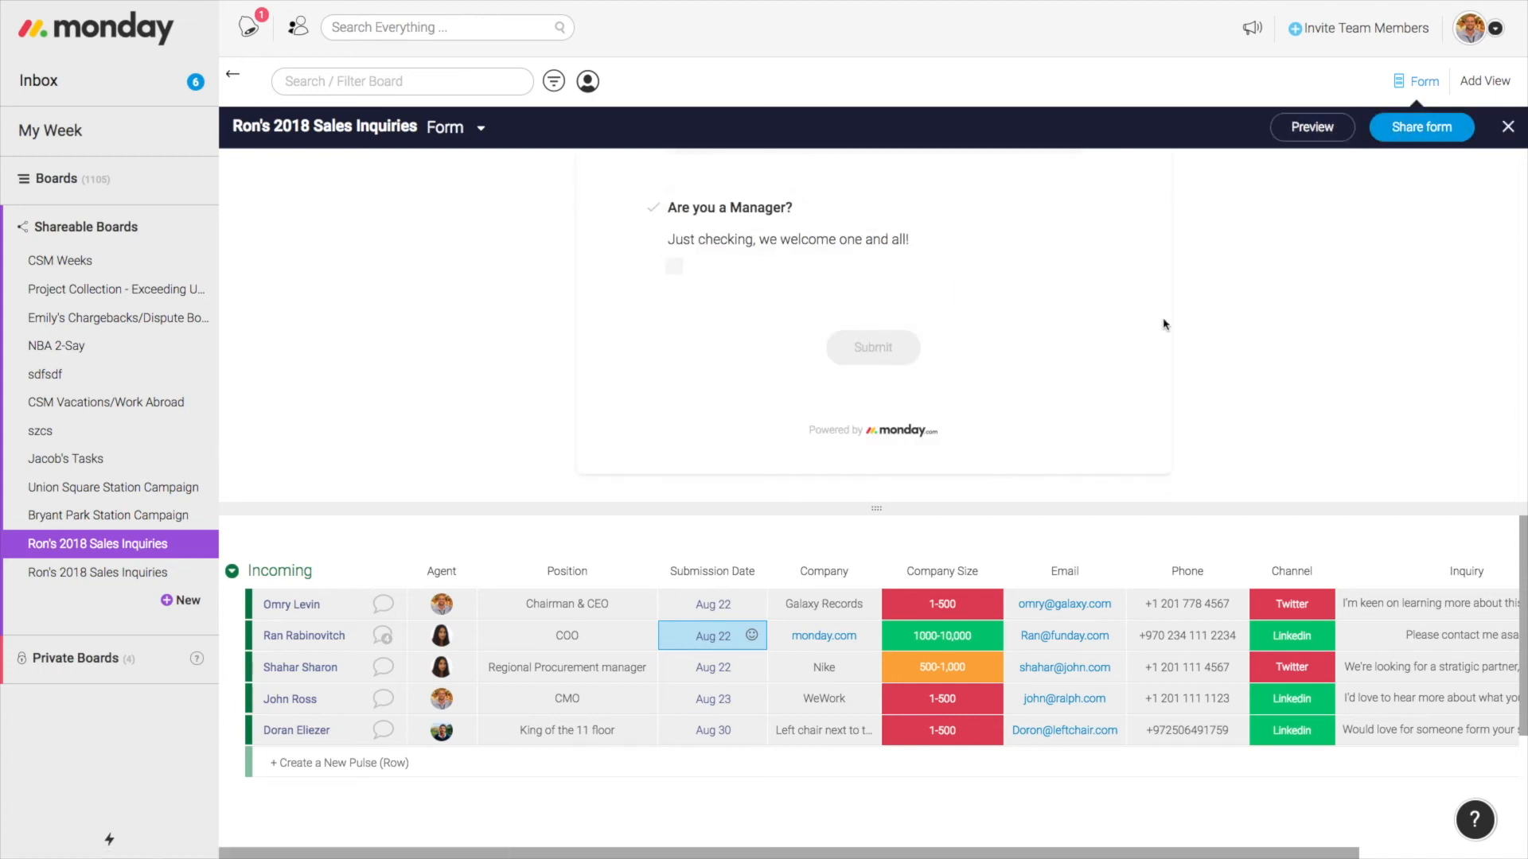
pyautogui.scroll(2, 895, 327)
pyautogui.scroll(10, 895, 328)
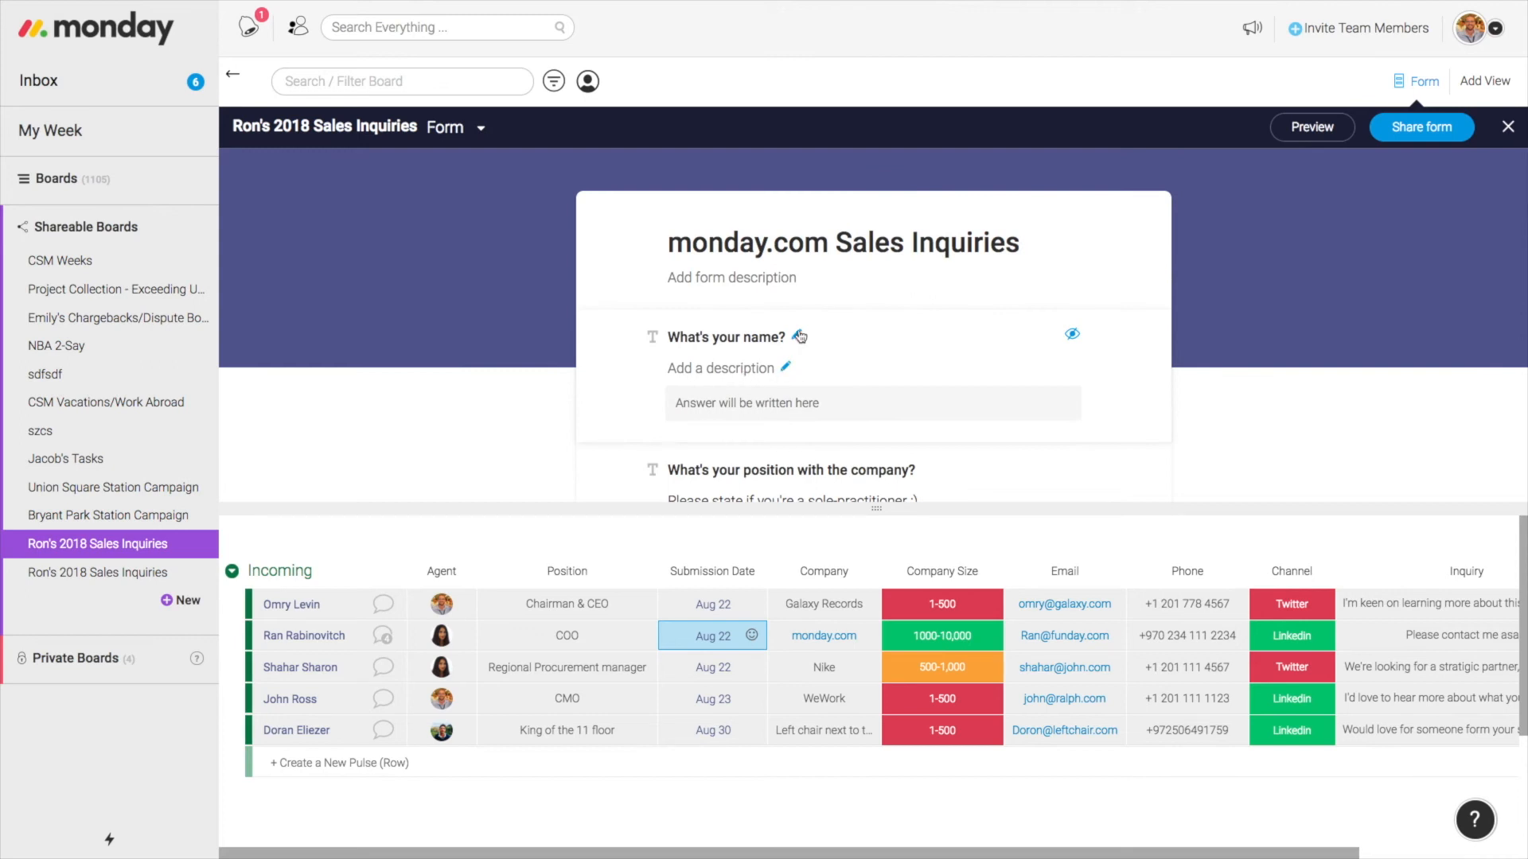
pyautogui.click(796, 335)
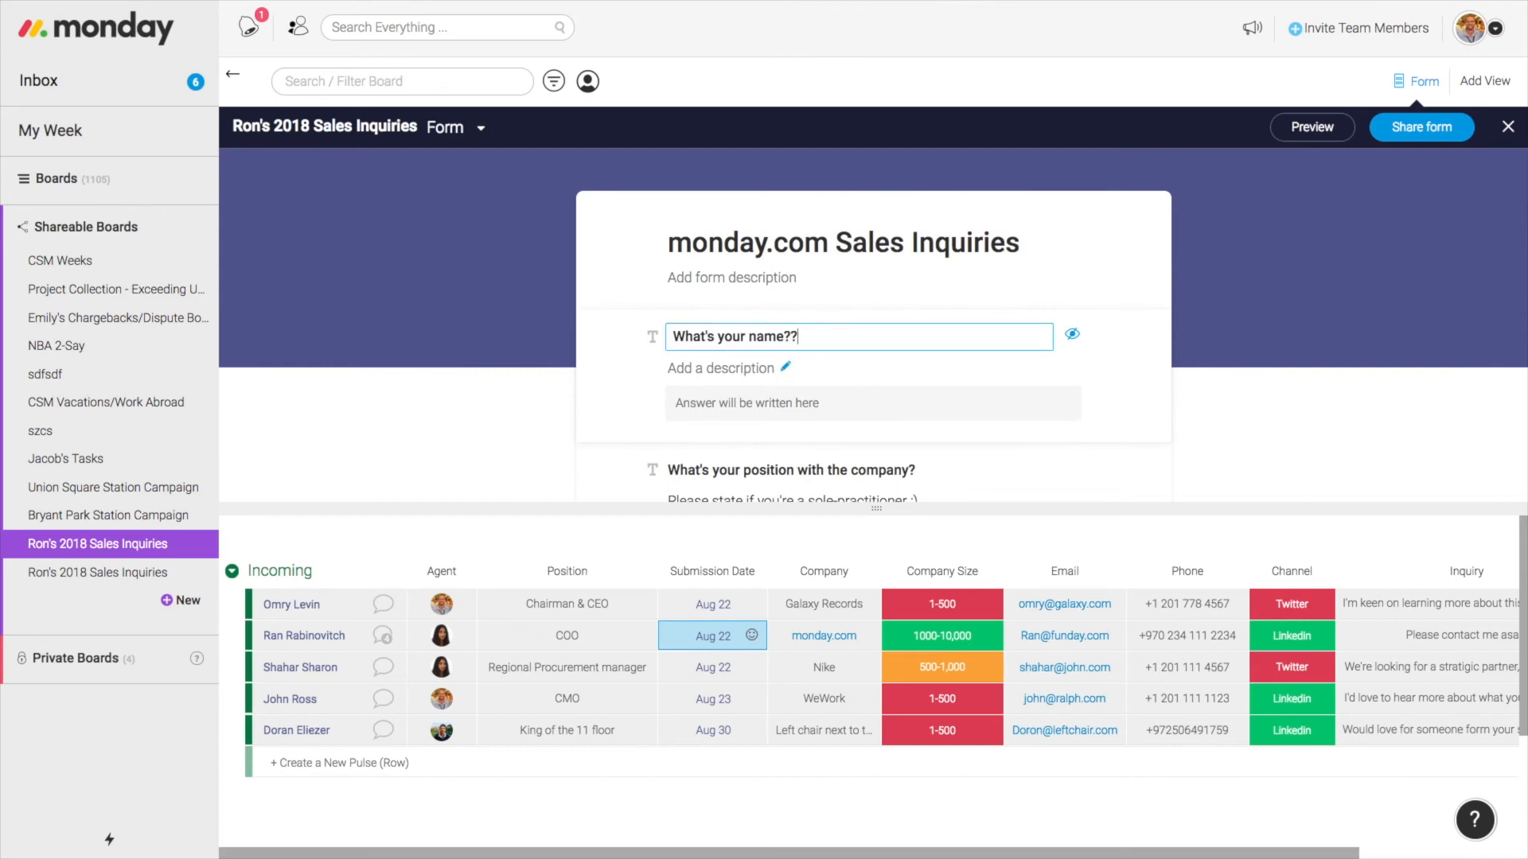
# Step: Add a yellow "123,000" label to the board's Company Size column
pyautogui.click(945, 607)
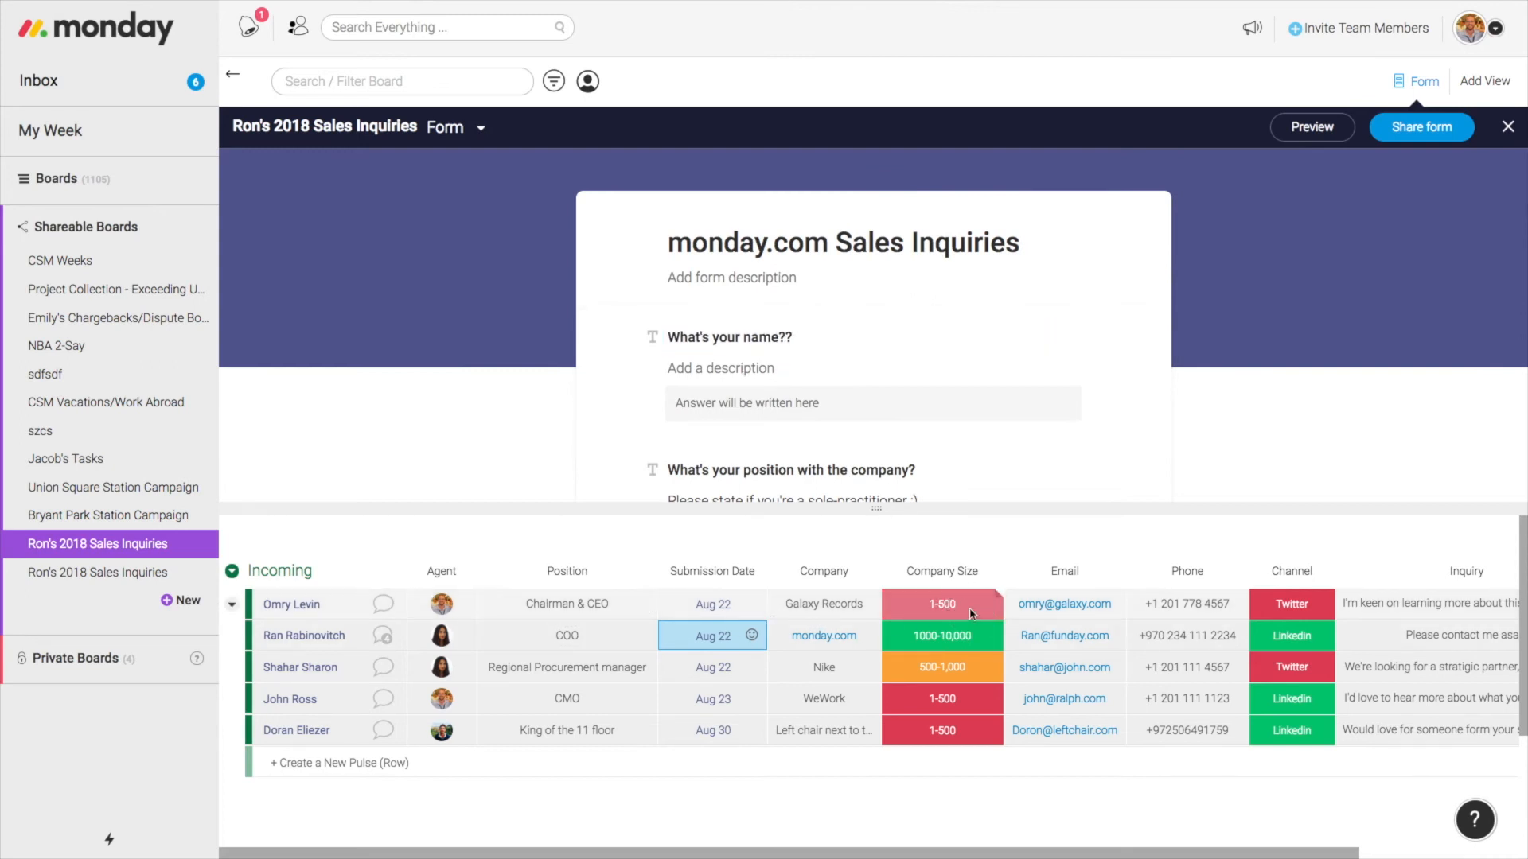
pyautogui.click(961, 802)
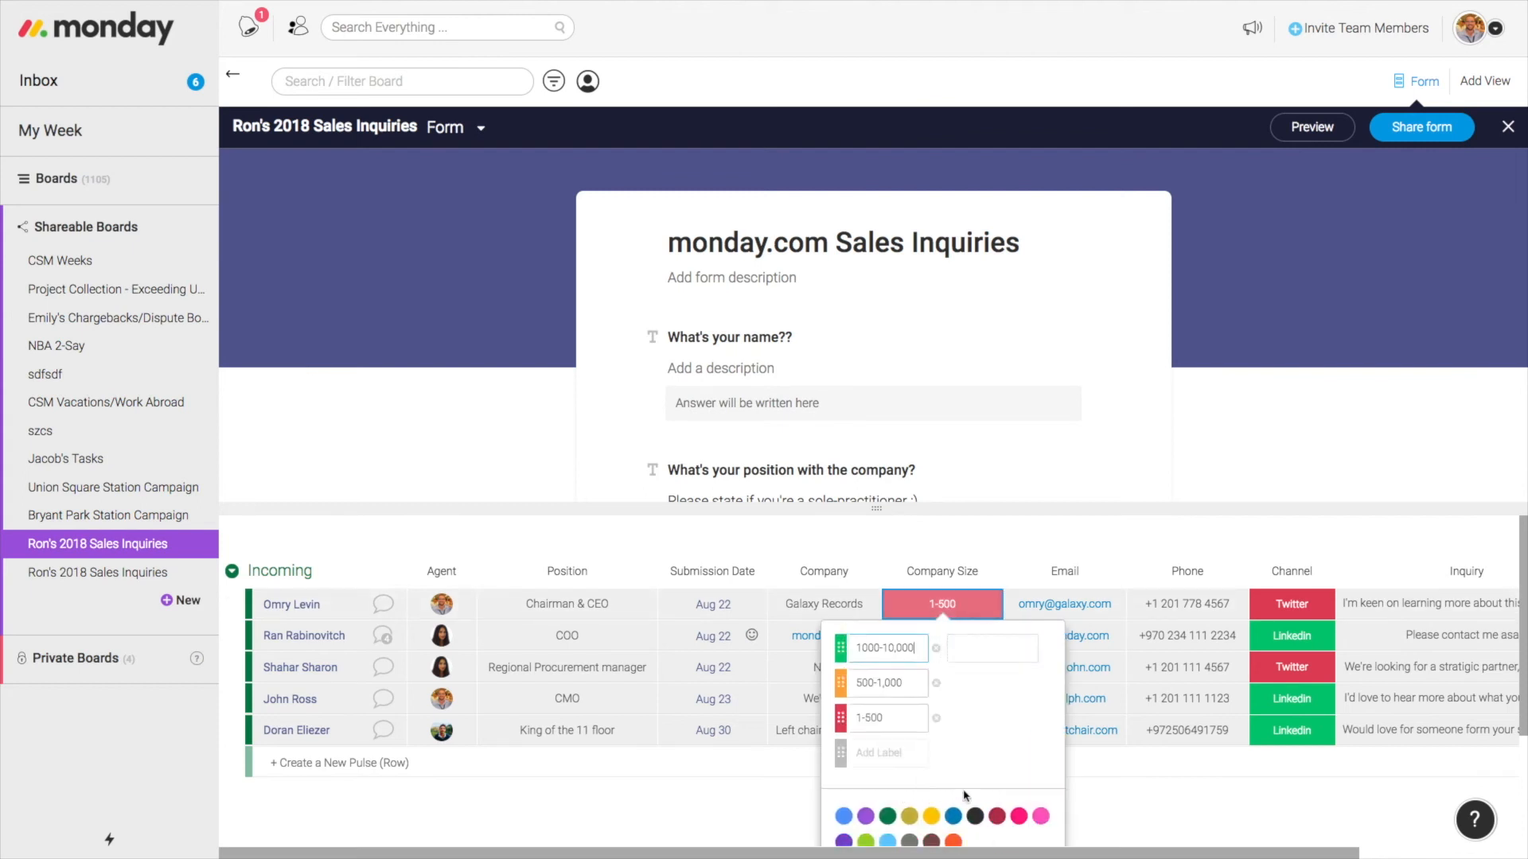
pyautogui.click(993, 657)
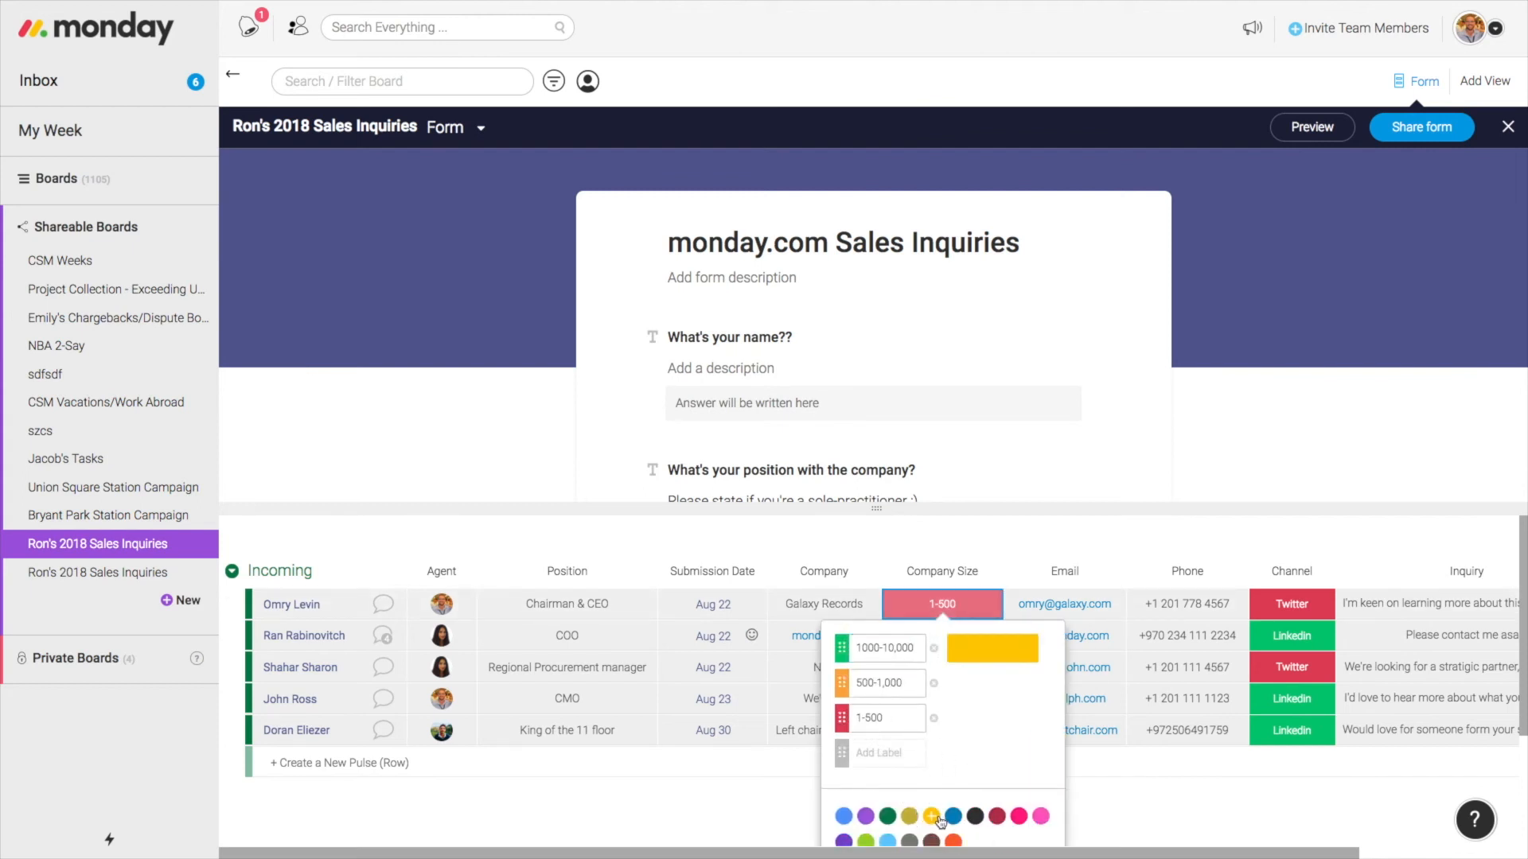
pyautogui.write('123,000')
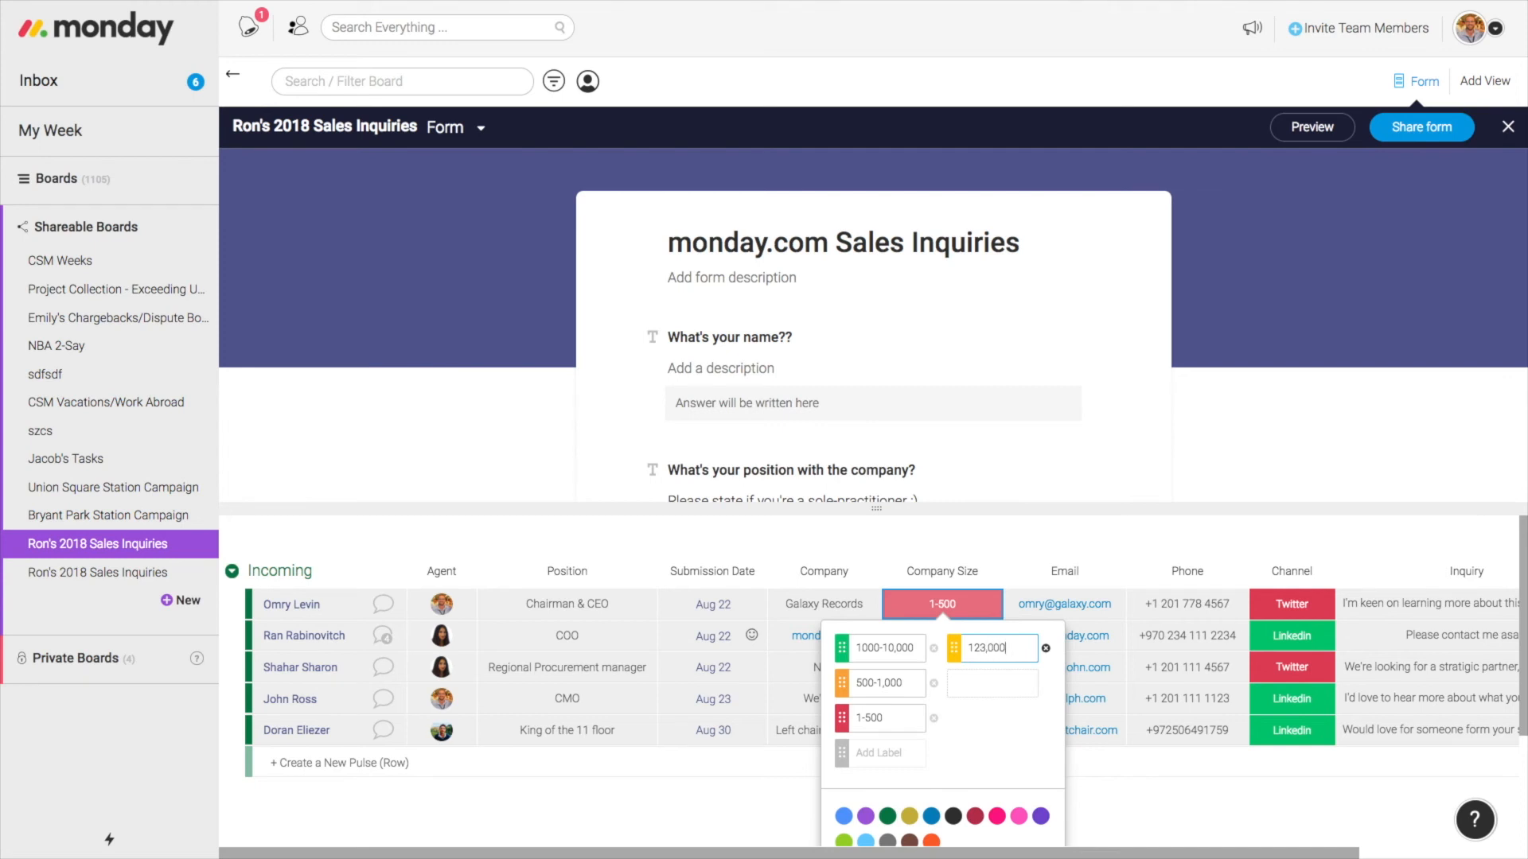
pyautogui.press('Return')
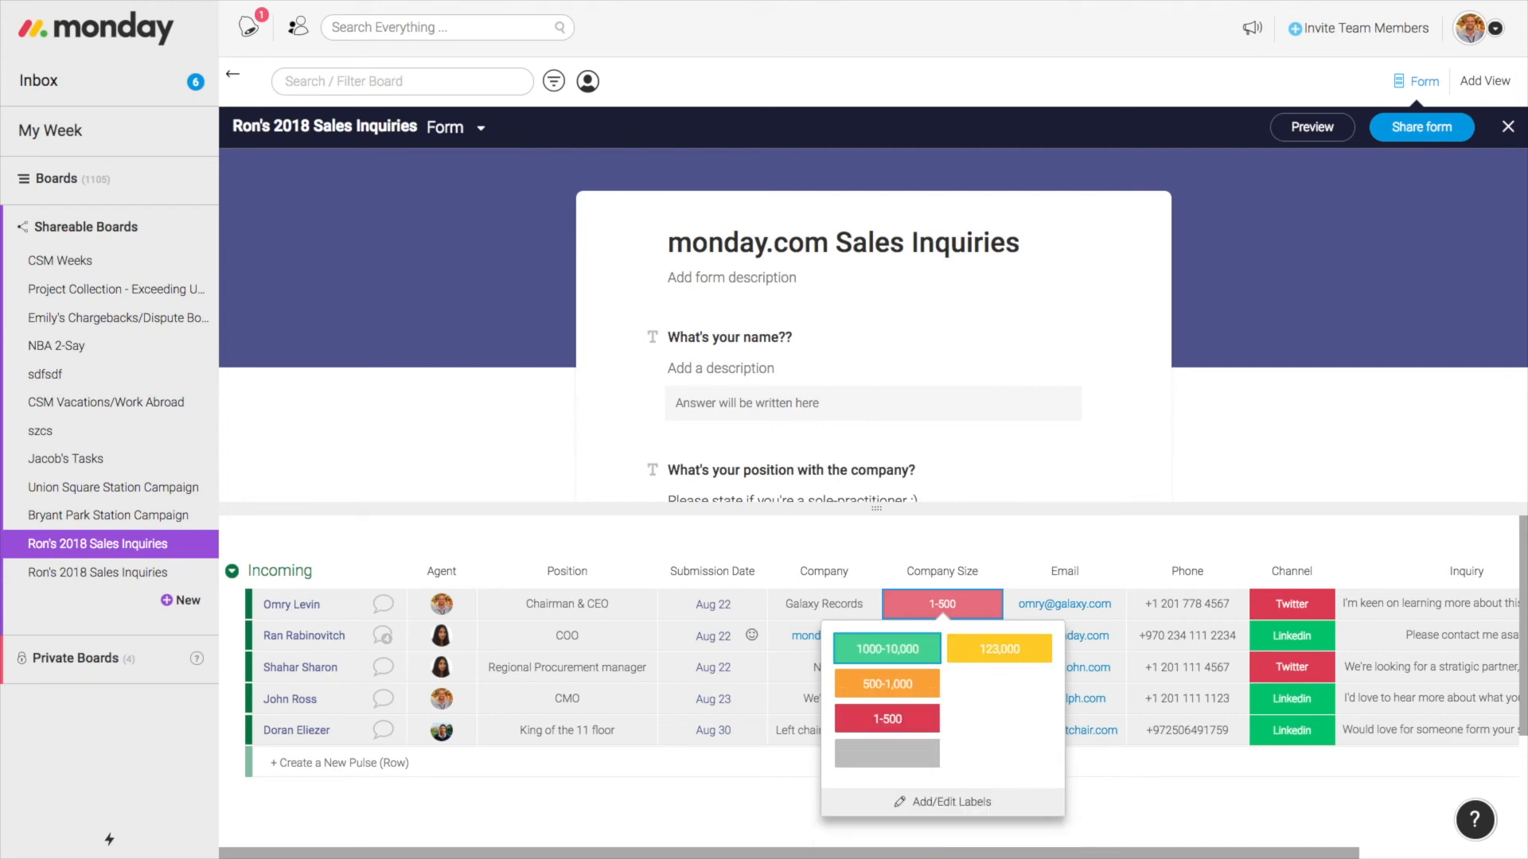
# Step: Check the available answer options of the form's "What's your company size?" question
pyautogui.scroll(-3, 876, 454)
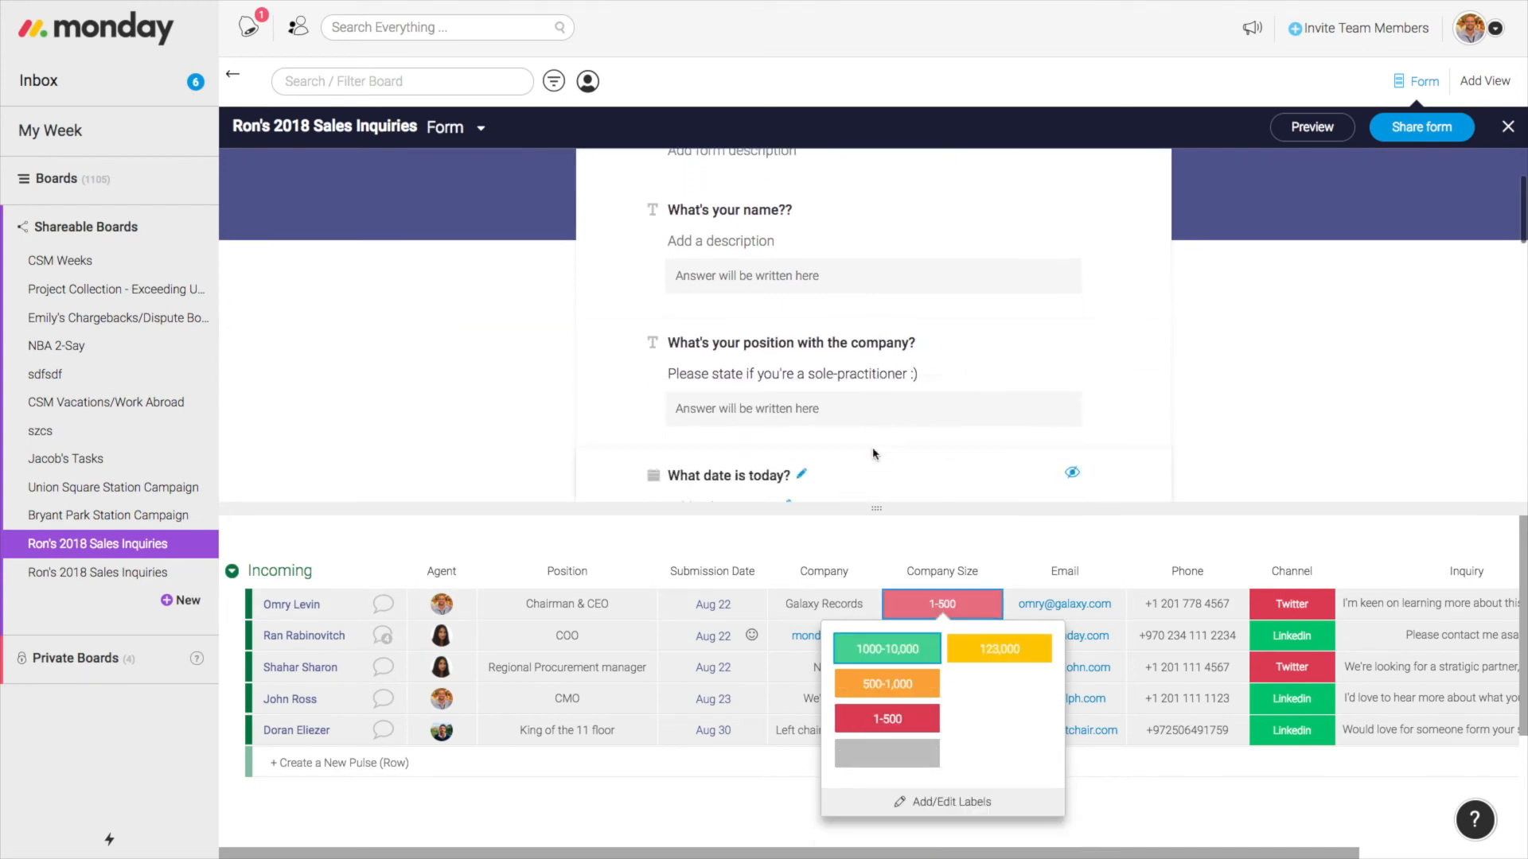
pyautogui.scroll(-5, 875, 454)
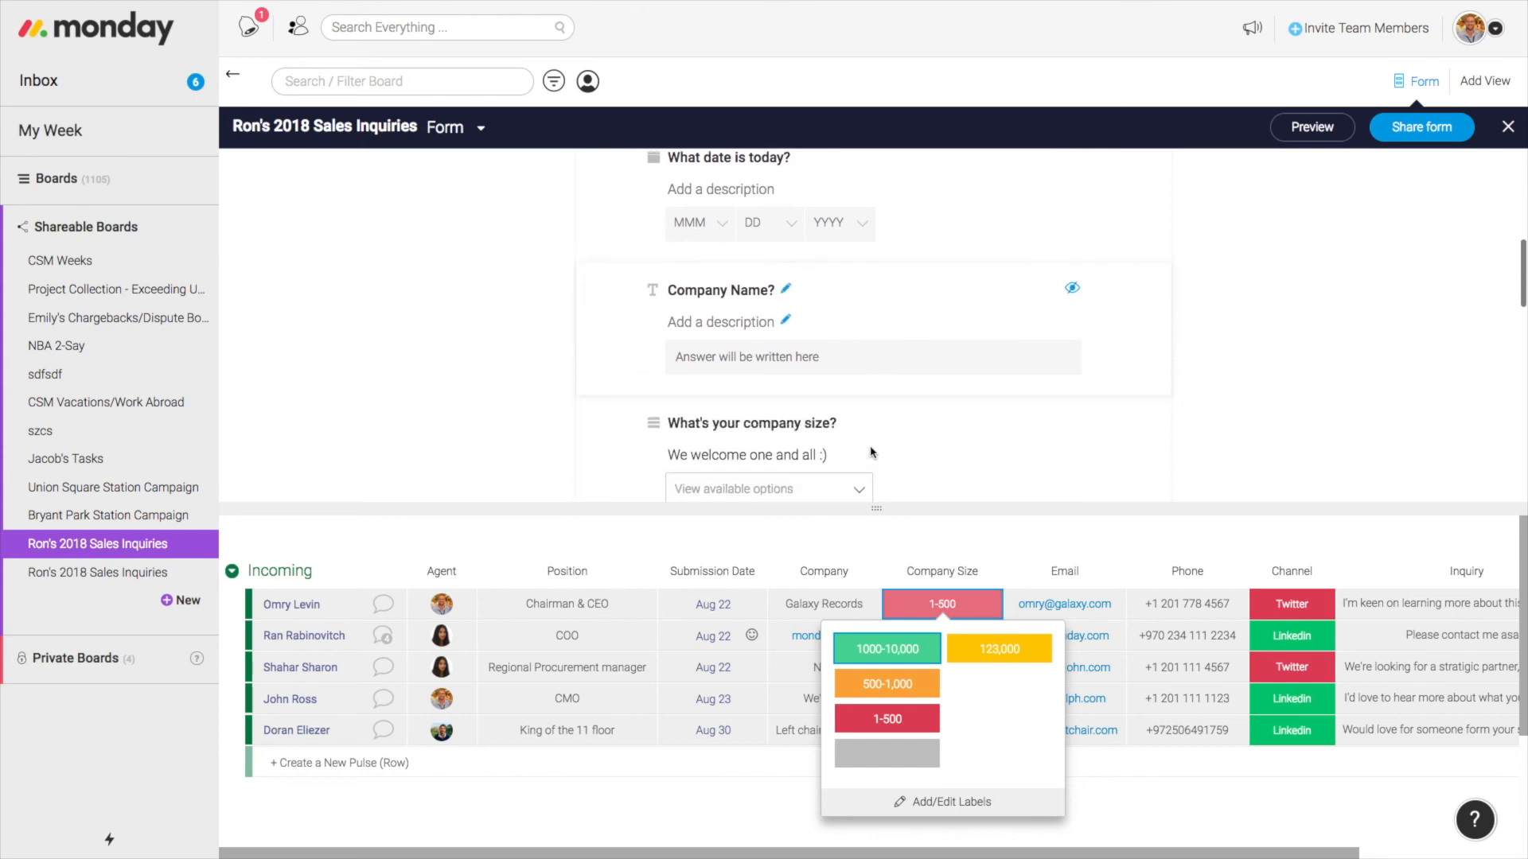
pyautogui.click(778, 395)
pyautogui.scroll(-2, 784, 358)
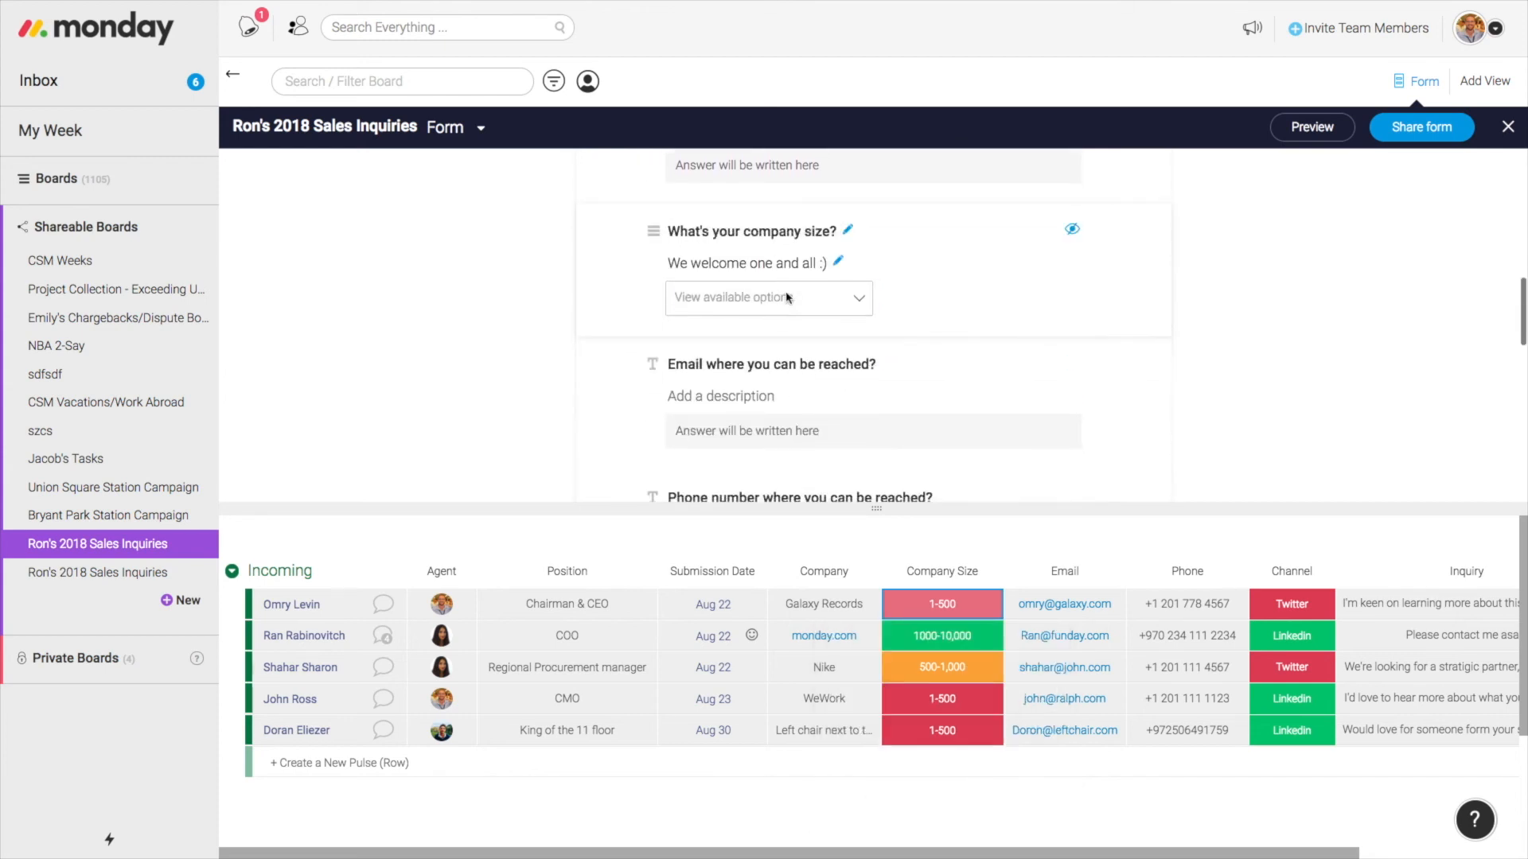
pyautogui.click(787, 306)
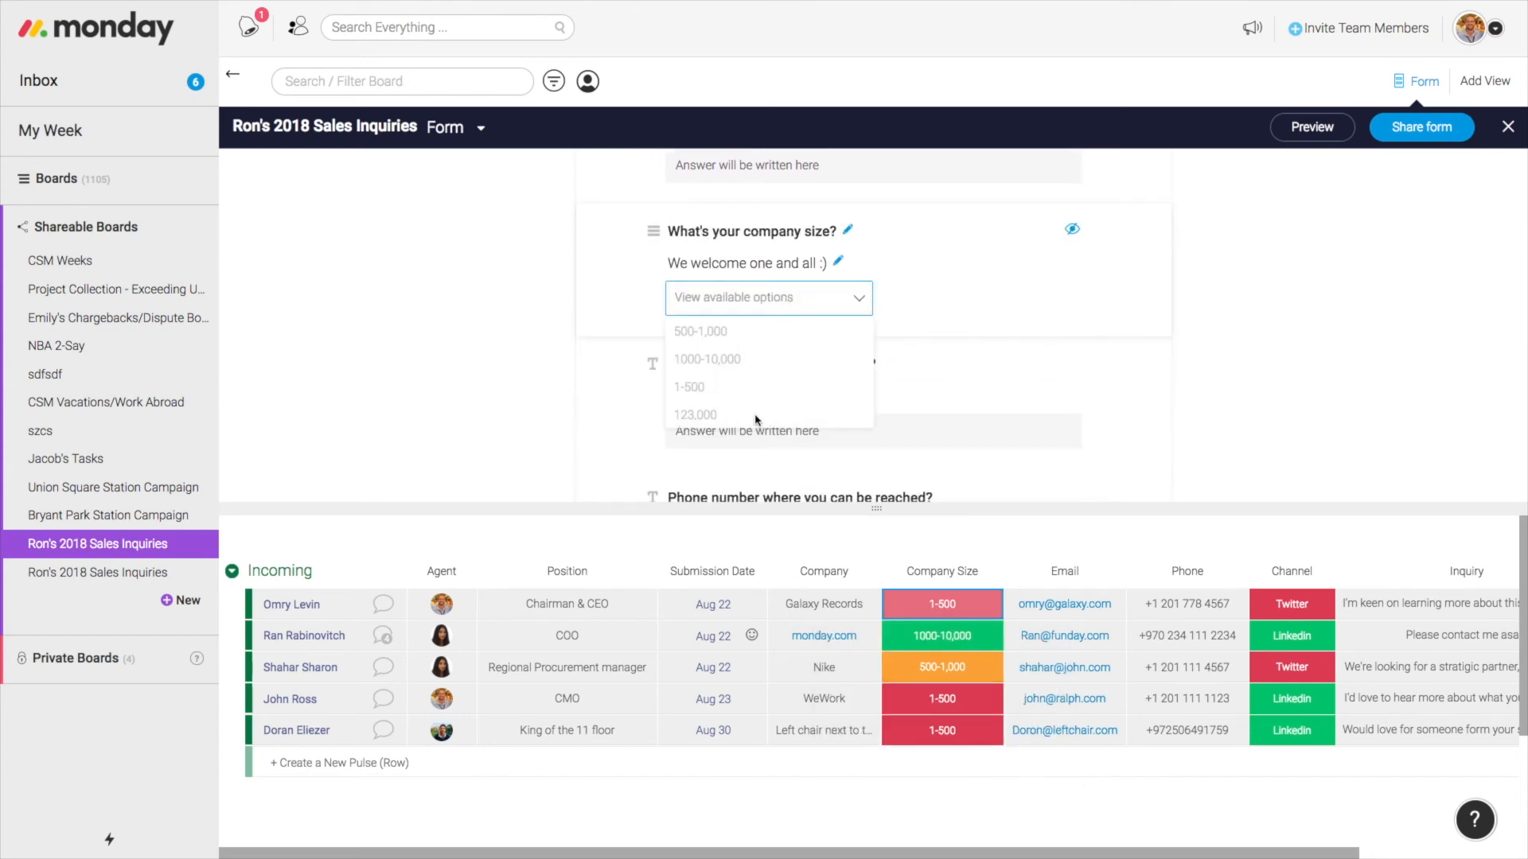
# Step: Try deactivating the form from its sharing options, and activate it again
pyautogui.click(1422, 127)
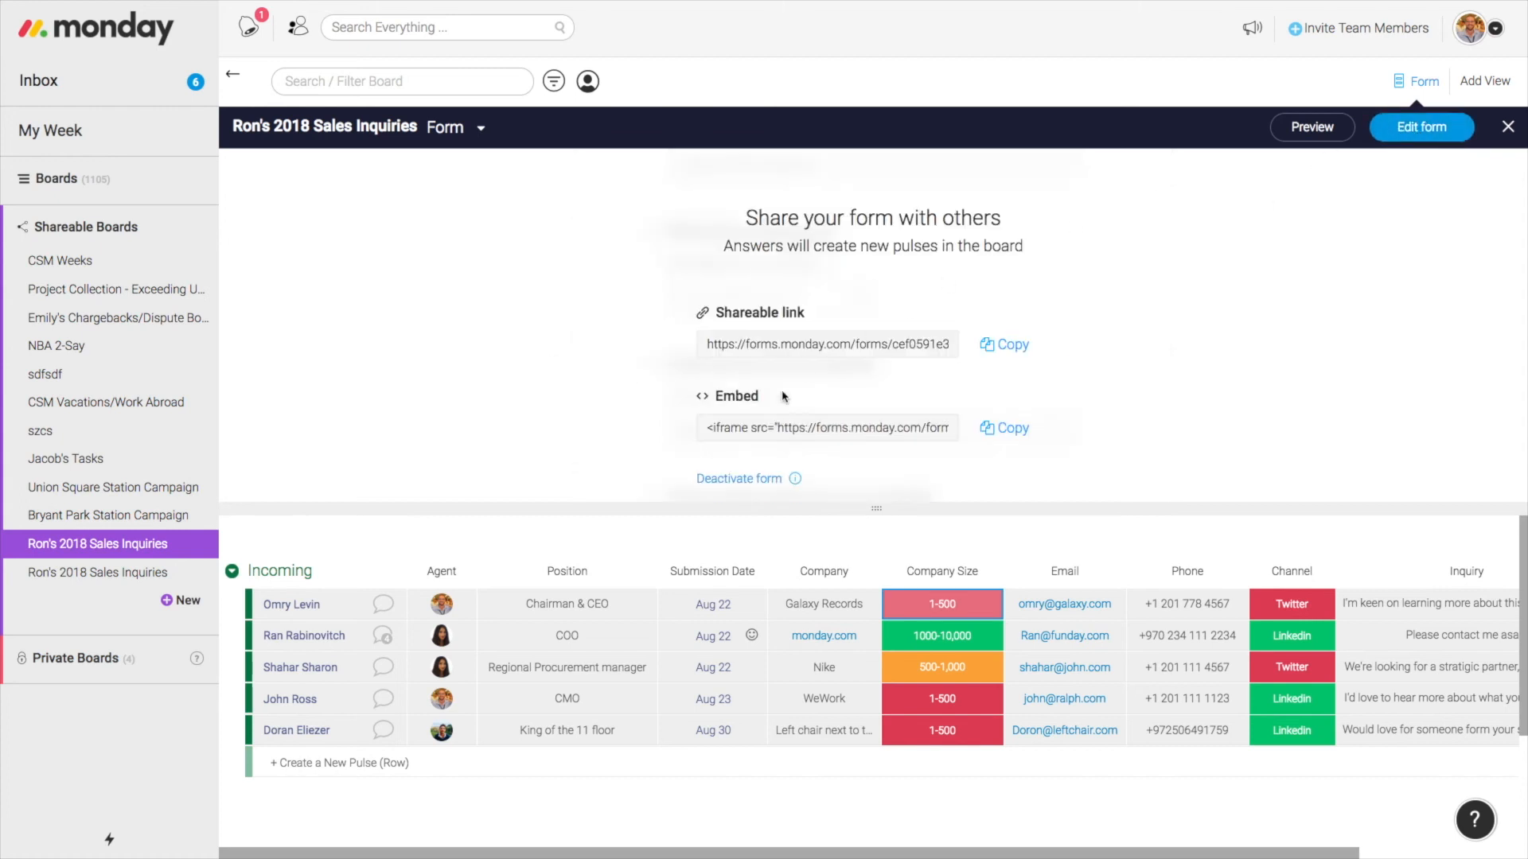
pyautogui.click(763, 479)
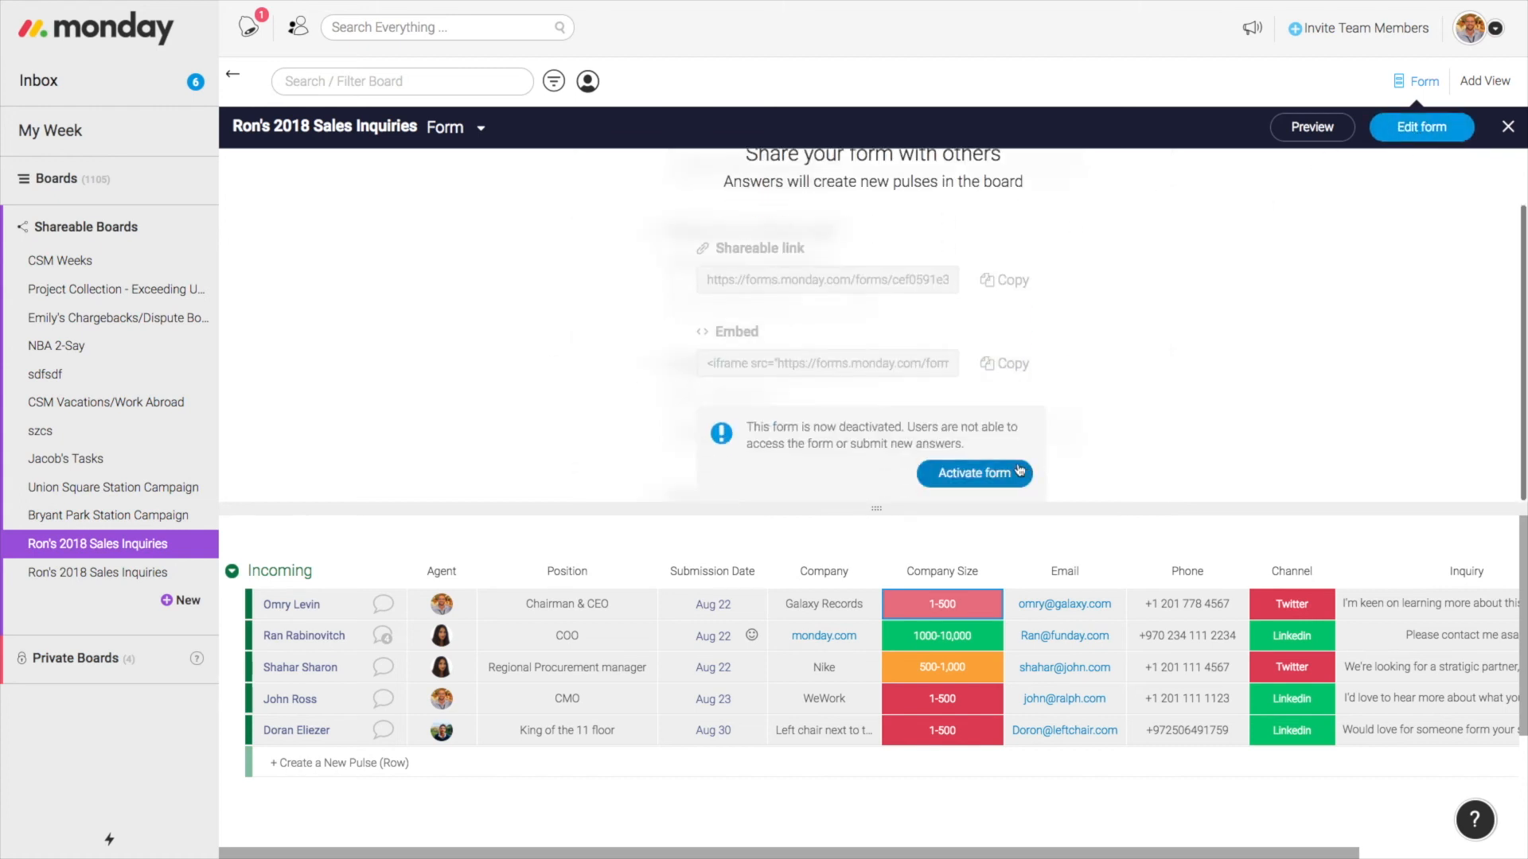
pyautogui.click(977, 477)
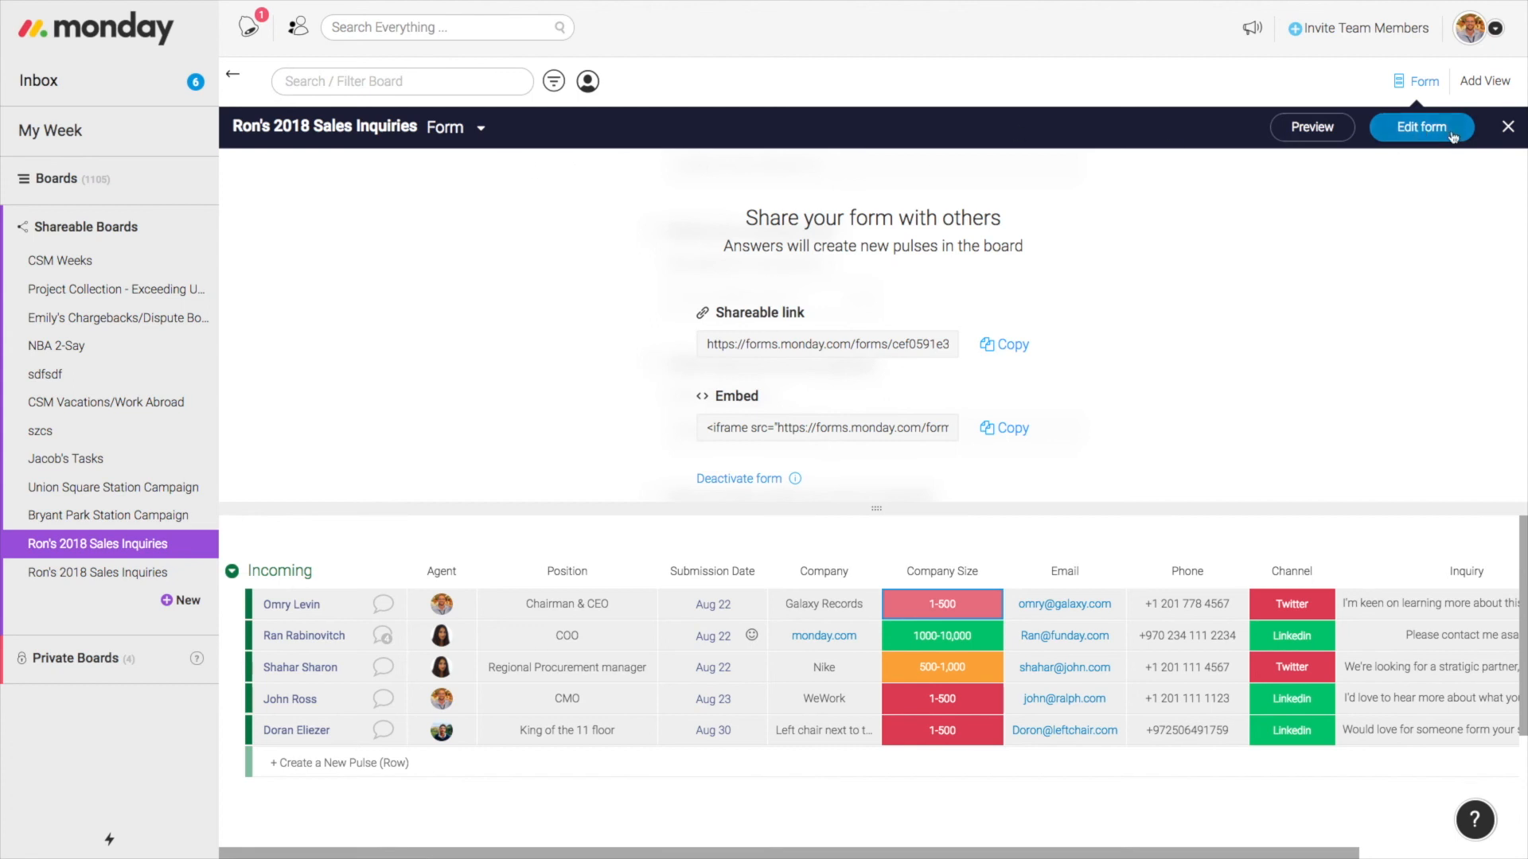
# Step: Return to form editing and check the board's list of forms and the option for adding a new one
pyautogui.click(1408, 128)
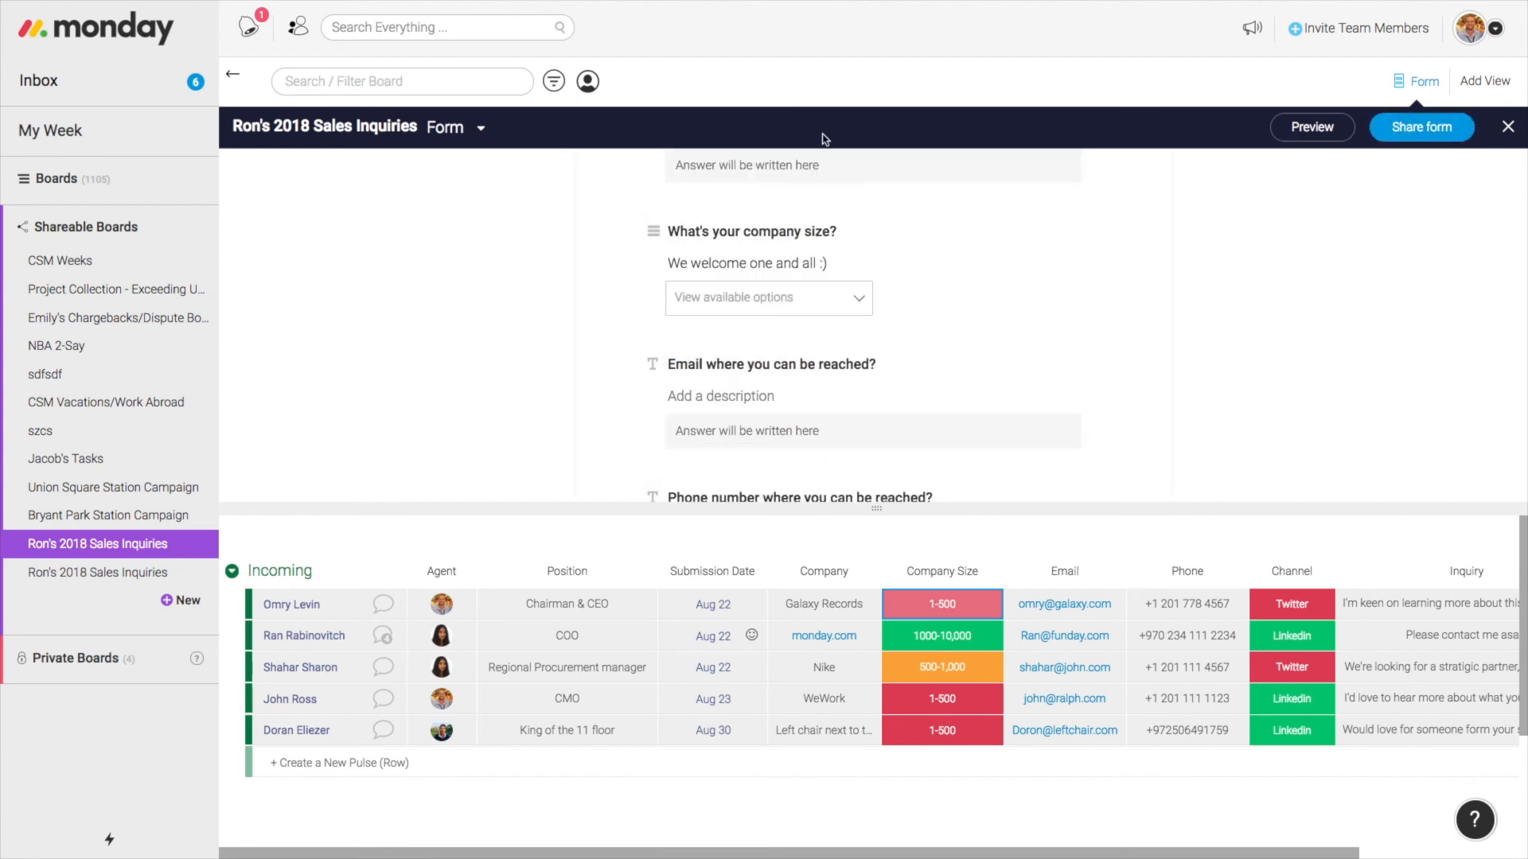
pyautogui.click(481, 129)
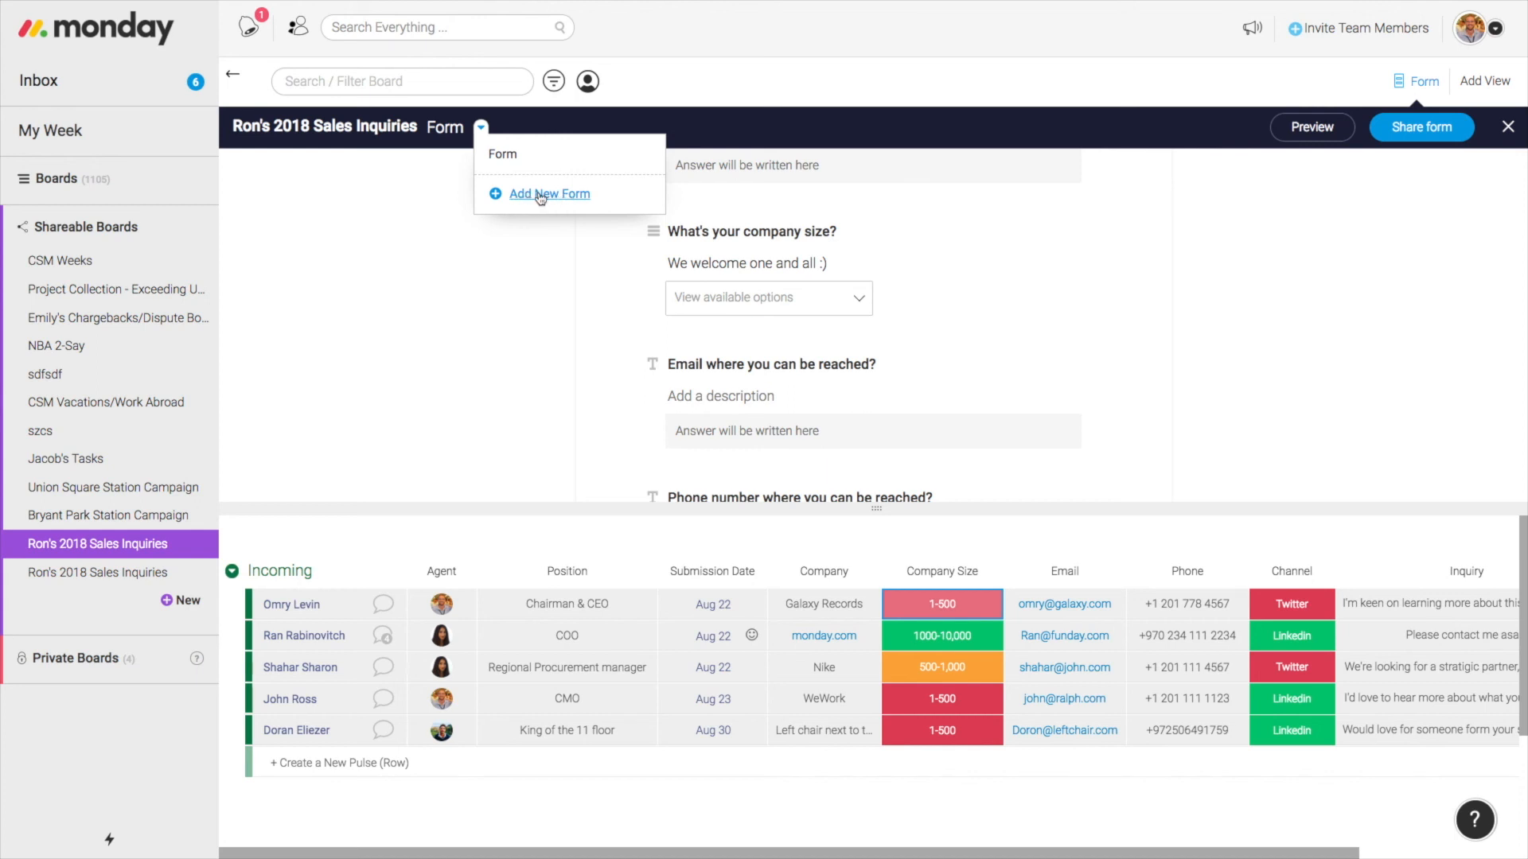
pyautogui.click(480, 129)
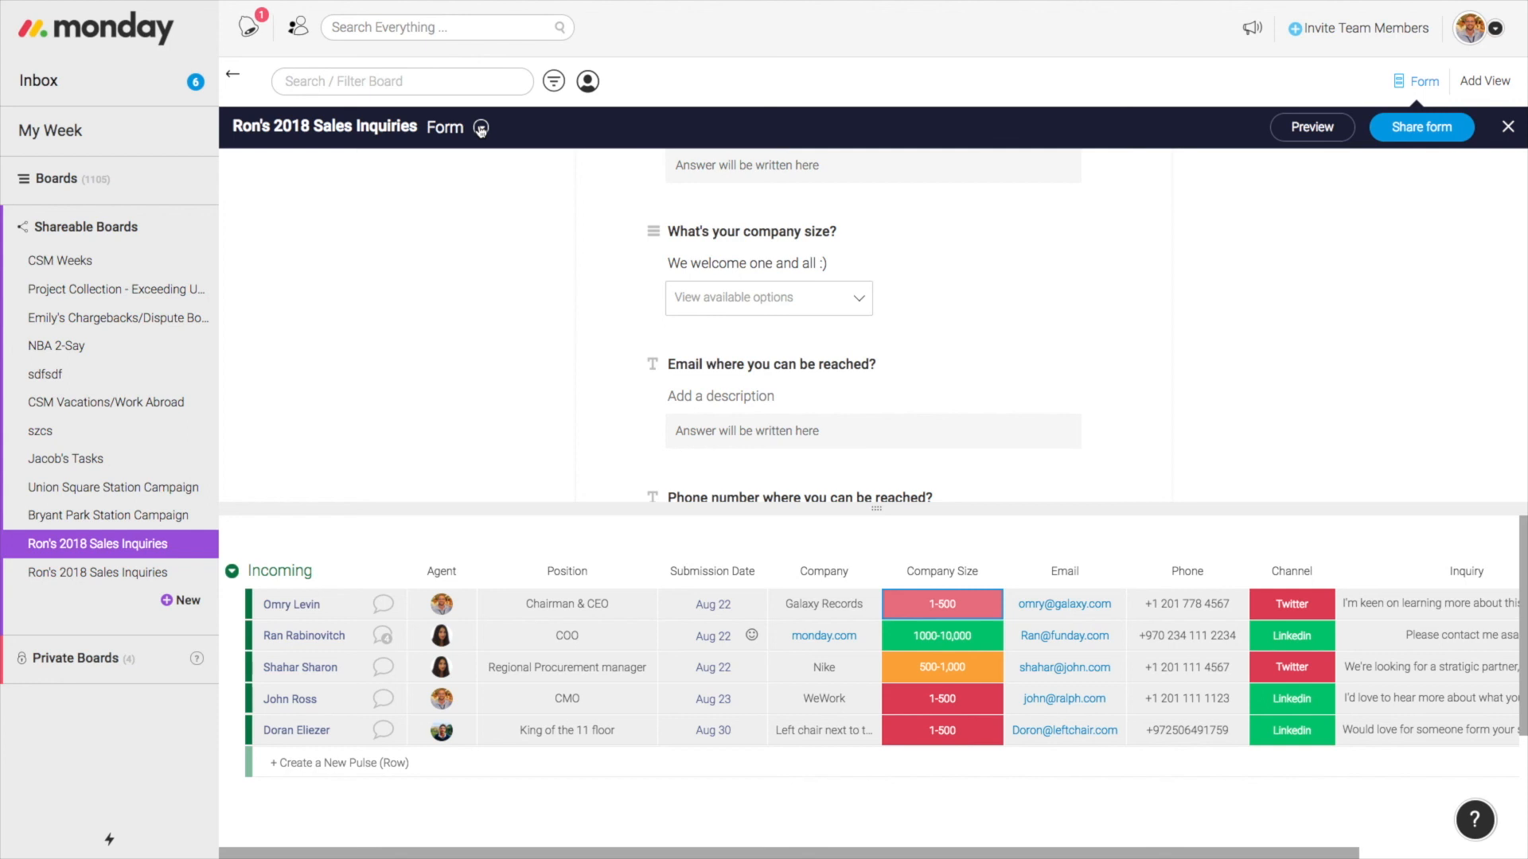
pyautogui.scroll(-4, 529, 190)
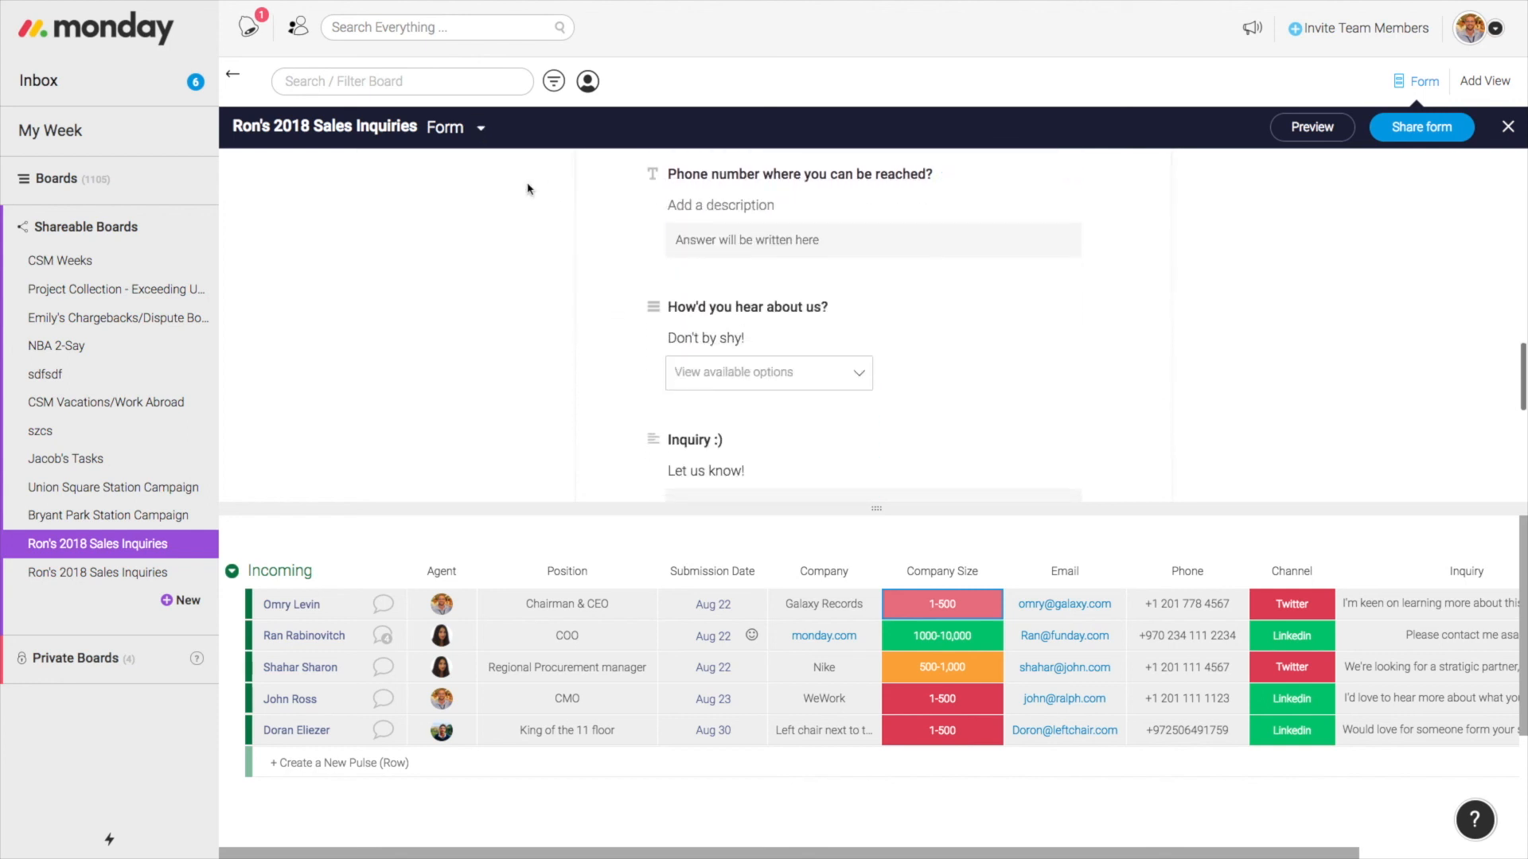
pyautogui.click(481, 129)
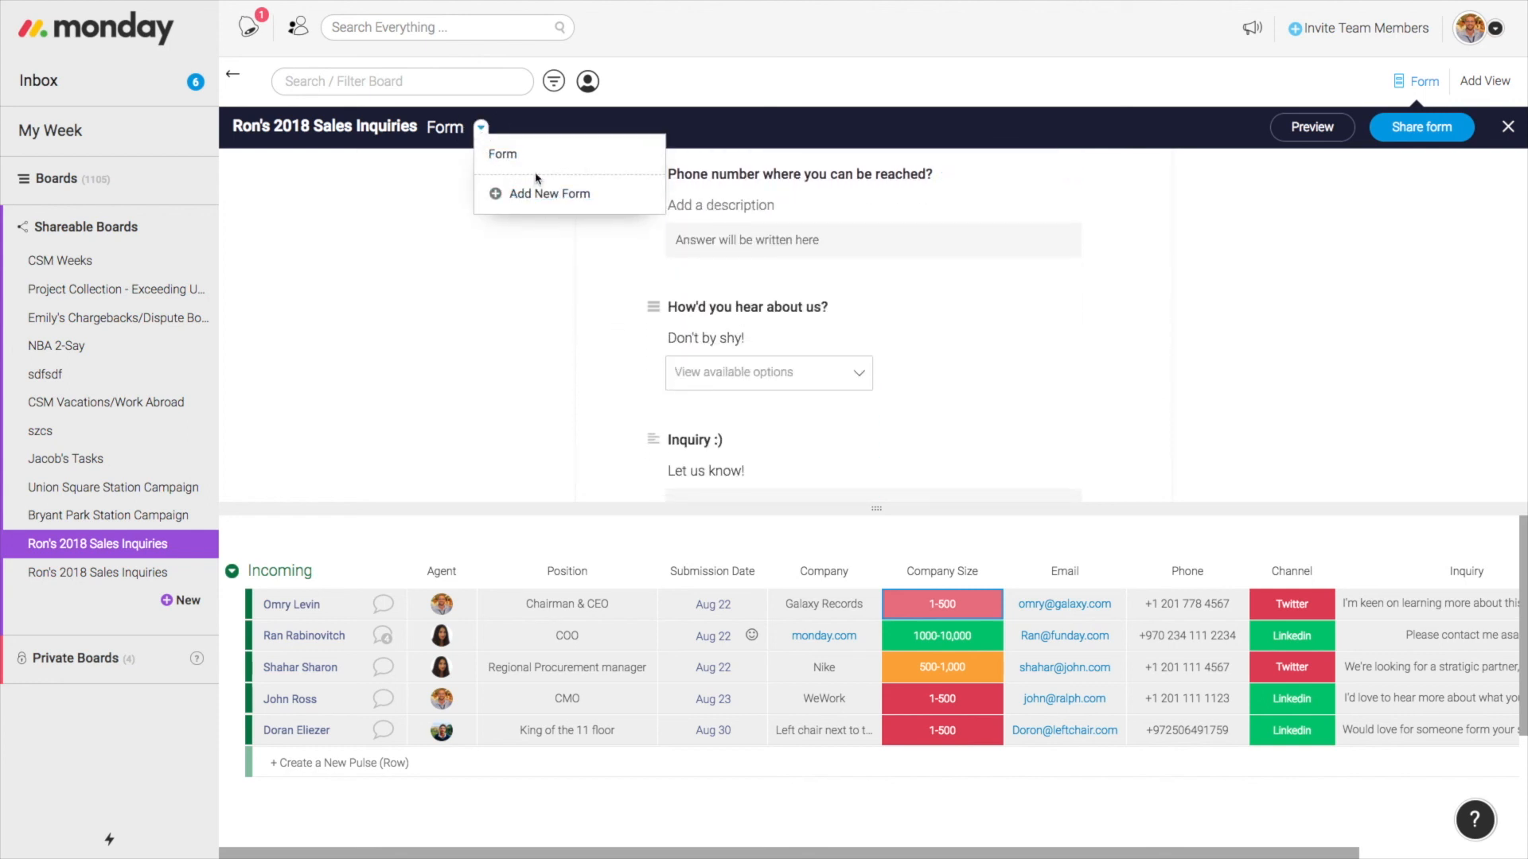
pyautogui.moveTo(504, 153)
pyautogui.click(481, 128)
# Step: Close the Form view to return to the full board
pyautogui.scroll(10, 890, 310)
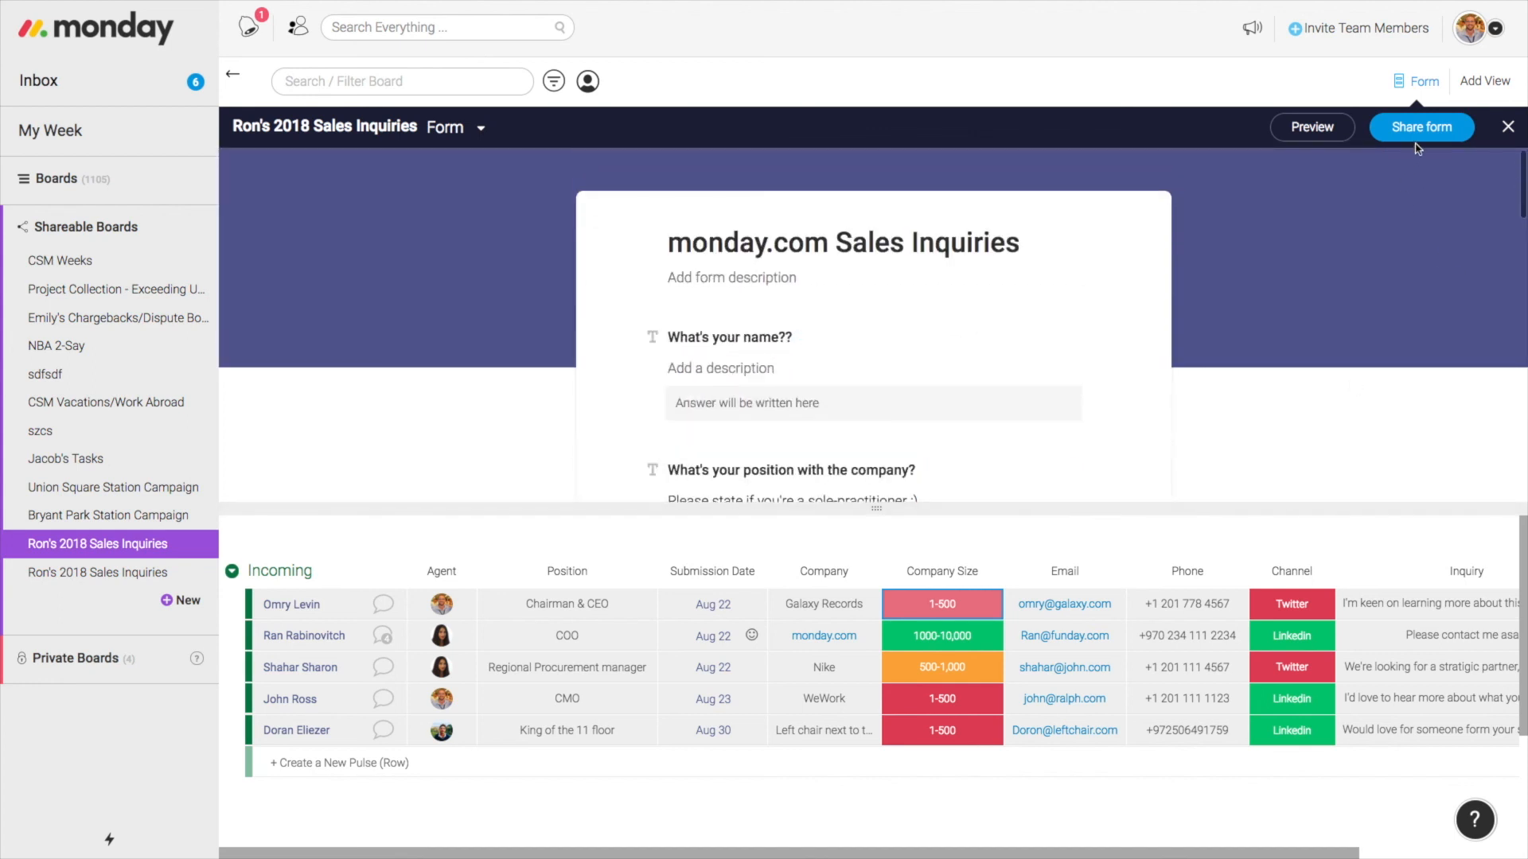
pyautogui.click(1507, 127)
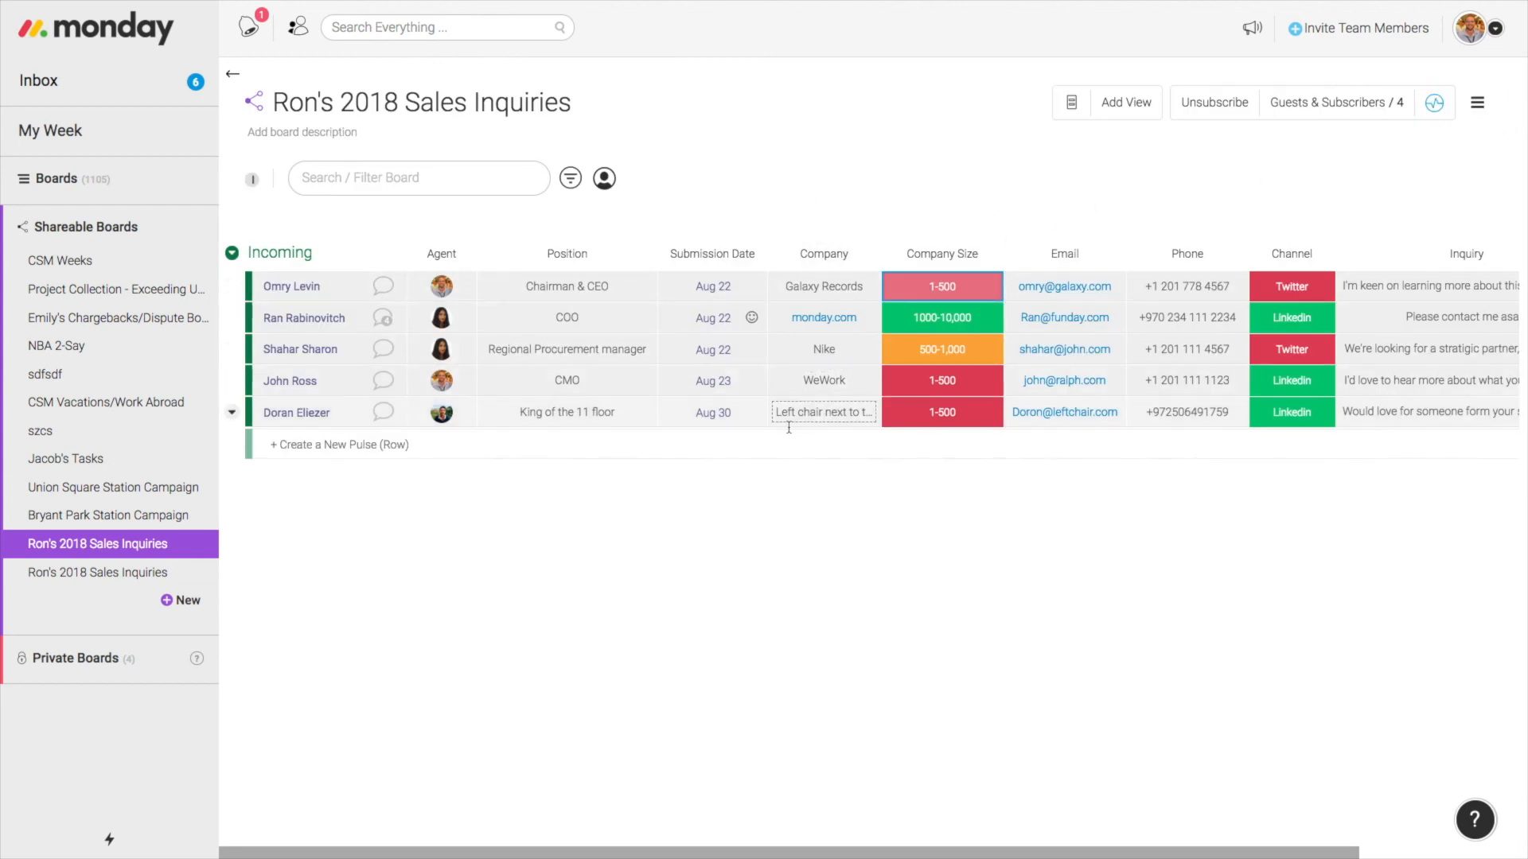